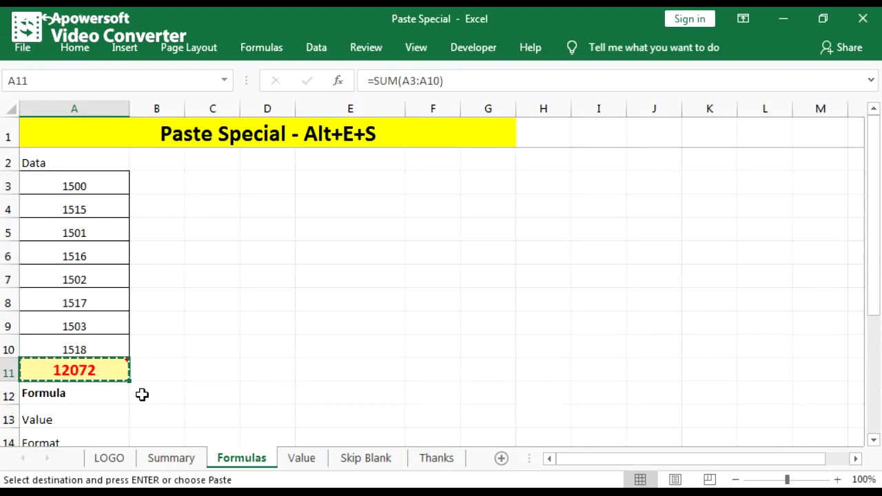
Paste only the formula of the copied total in A11 into cell B12 with Paste Special.
left_click(150, 394)
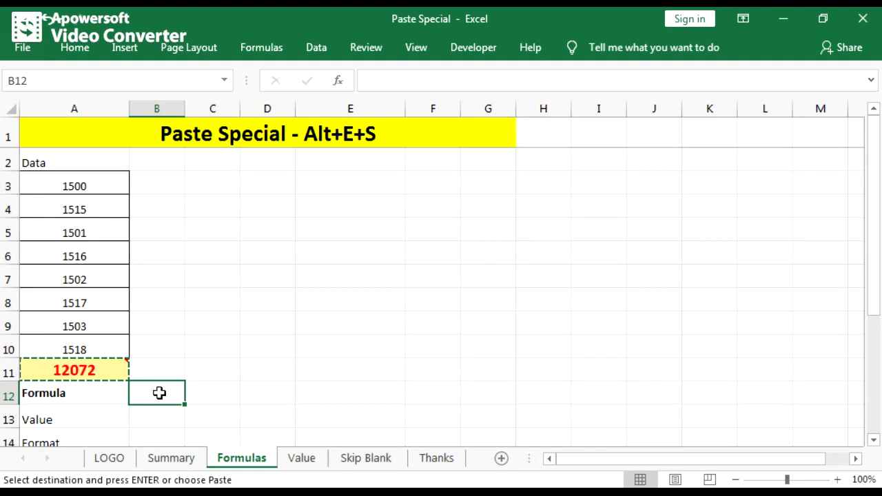
key("alt")
key("e")
key("s")
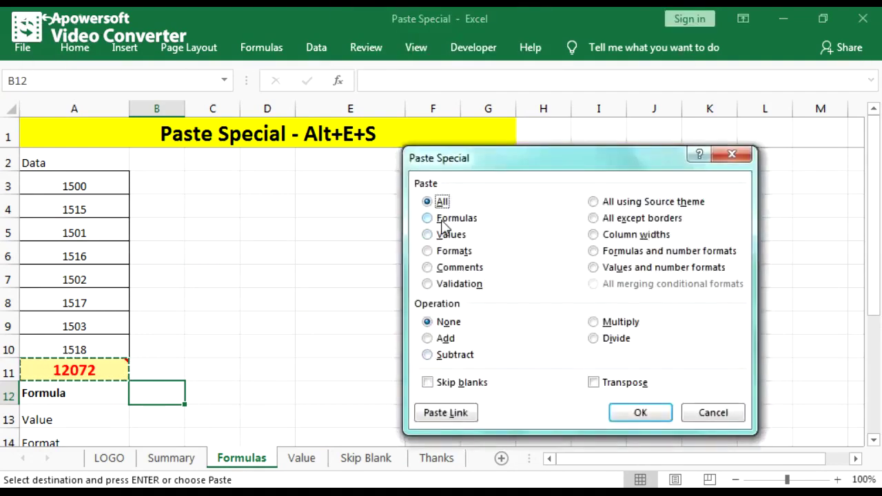
left_click(441, 219)
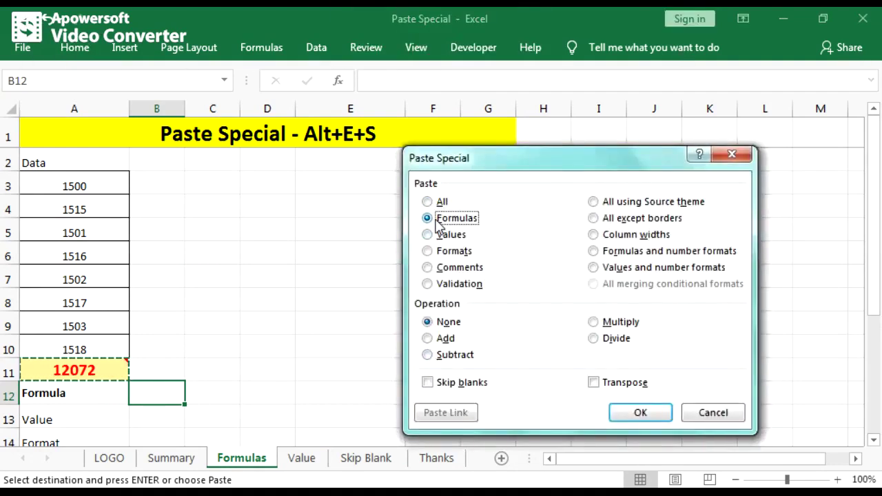
left_click(643, 417)
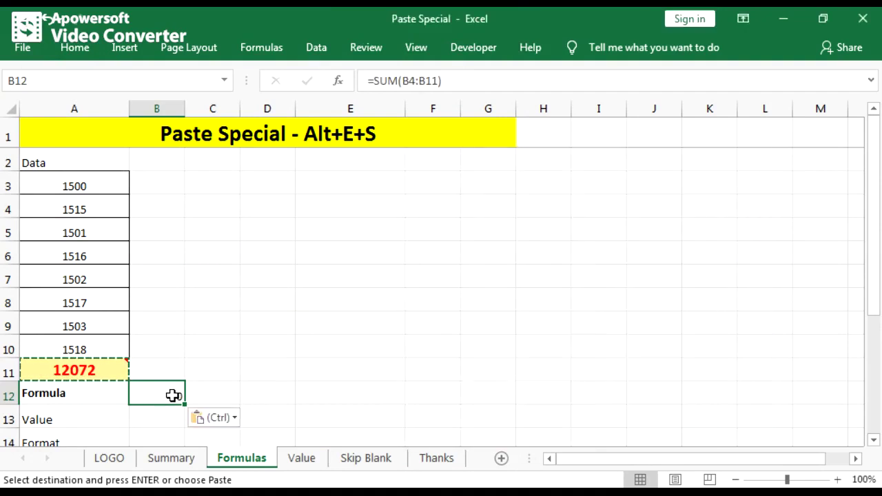
Inspect the formula pasted in B12 and the cell range it refers to.
left_click(259, 393)
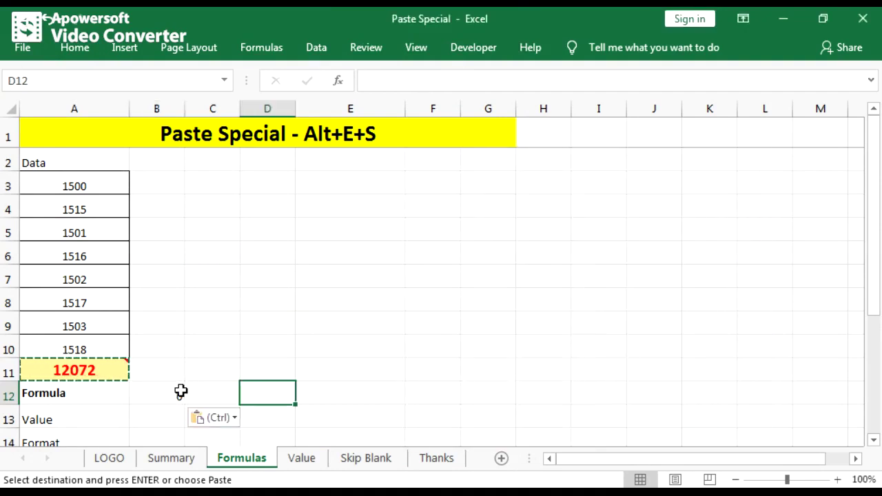
left_click(163, 393)
double_click(165, 394)
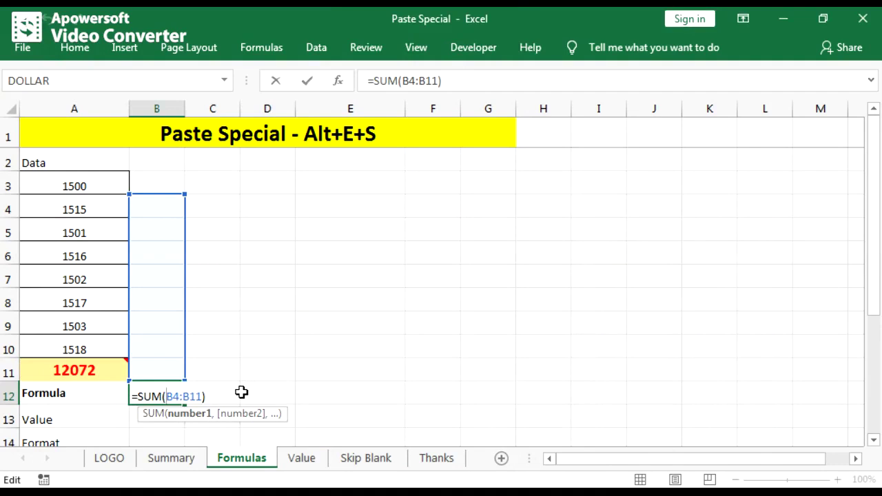
key("Return")
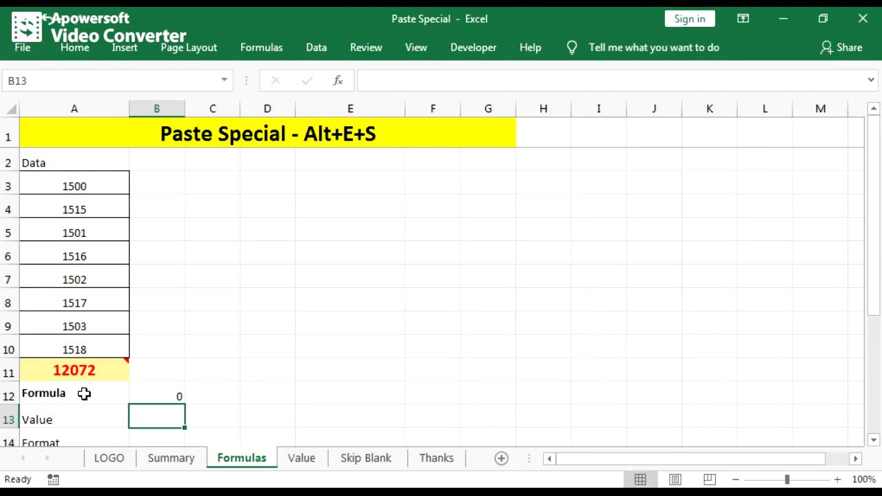
Copy the total in A11 and paste only its value into B13 with Paste Special.
left_click(91, 372)
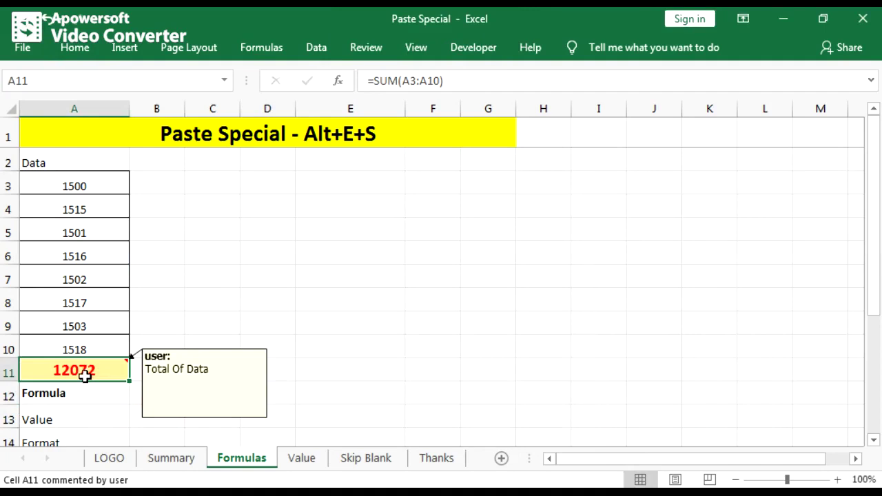
key("ctrl+c")
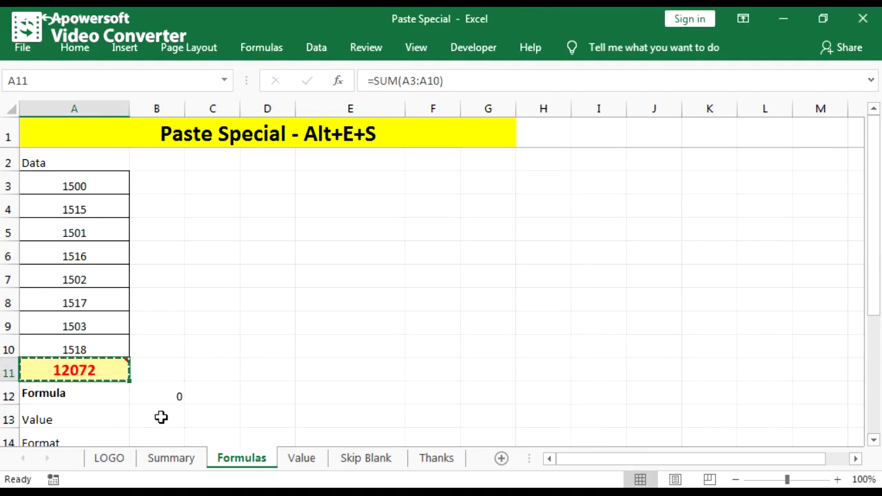
left_click(160, 417)
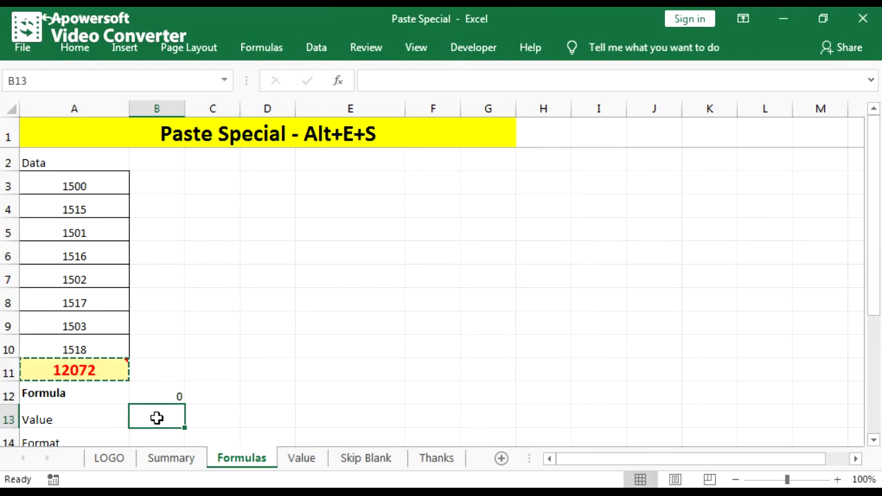
key("alt")
key("e")
key("s")
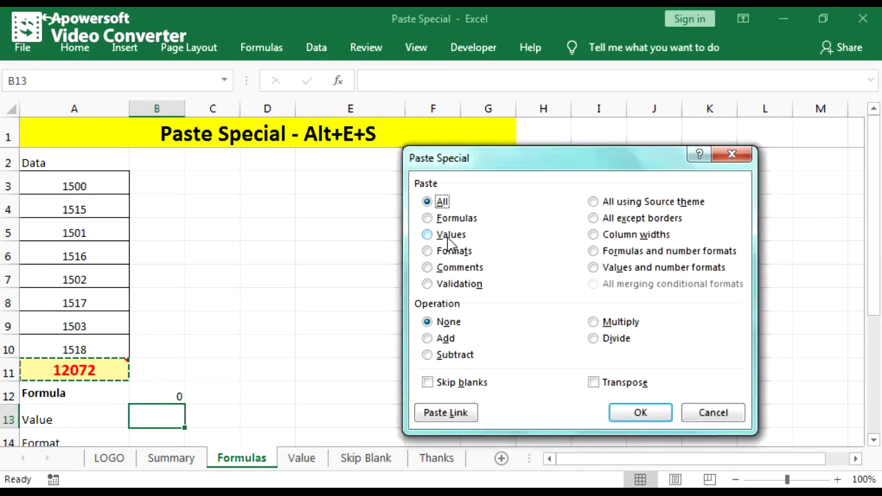
left_click(428, 234)
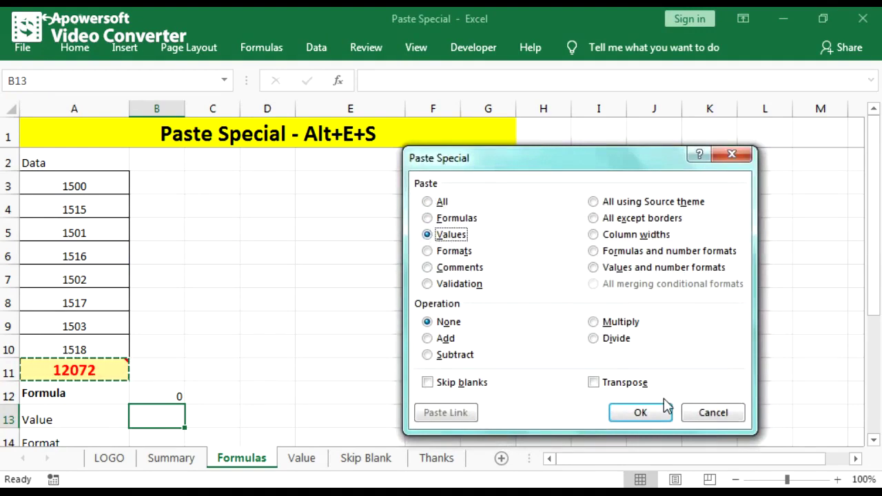
left_click(636, 412)
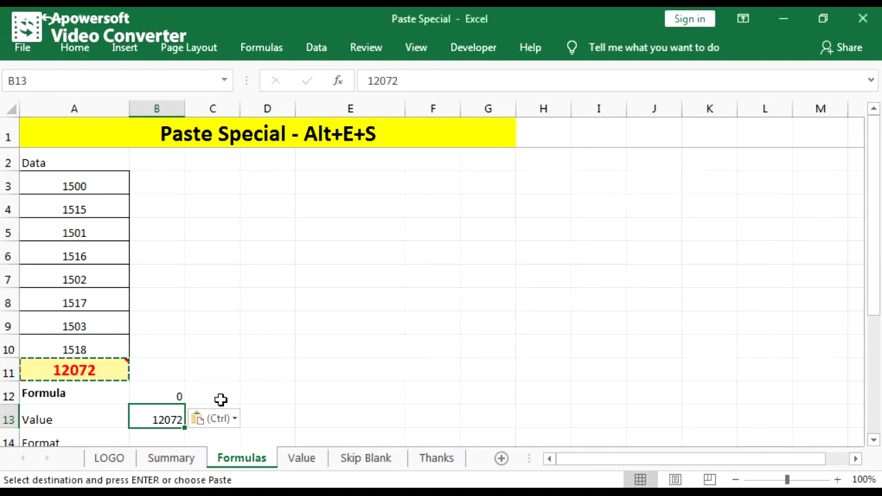
Copy the total in A11 and paste only its formatting into B14 with Paste Special.
scroll(216, 400, "down", 1)
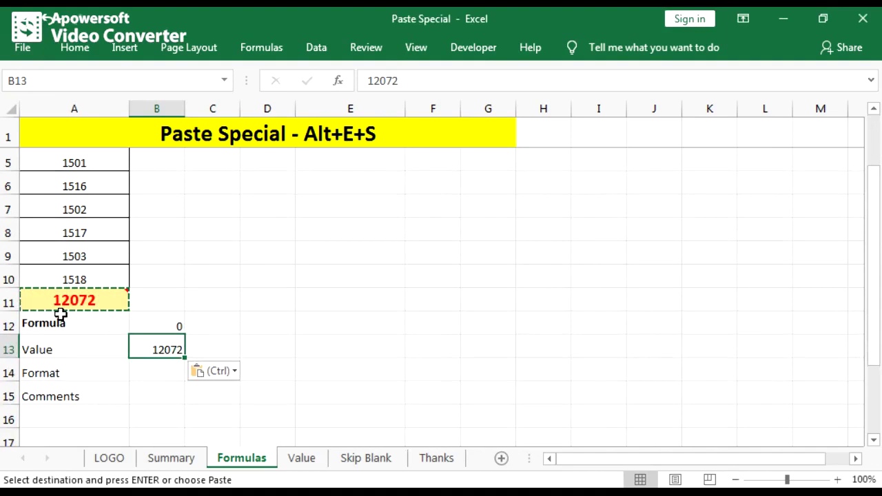
mouse_move(82, 301)
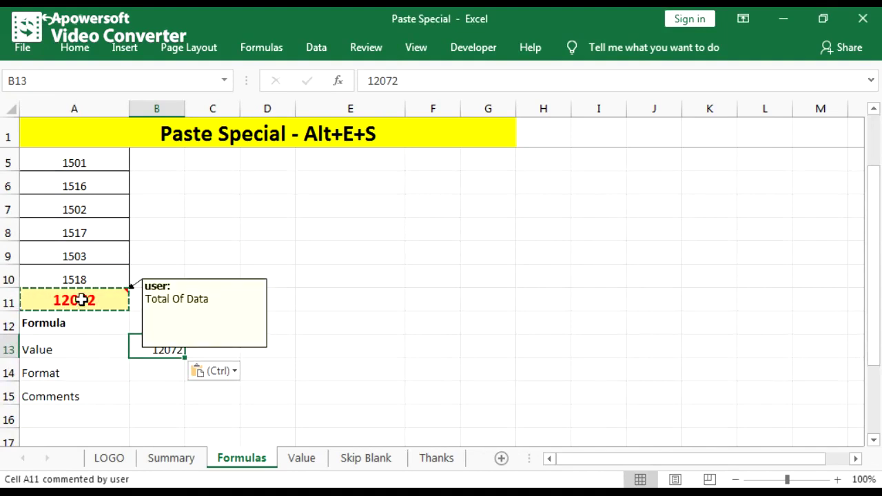
left_click(83, 323)
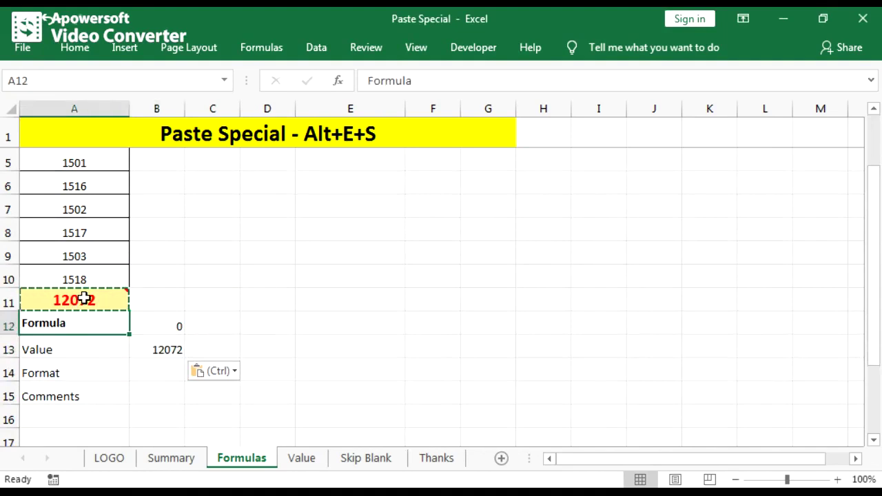
left_click(84, 298)
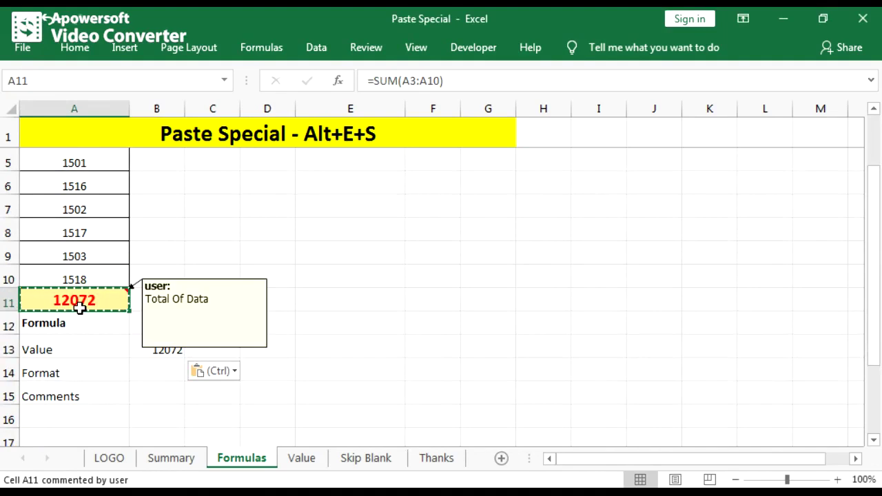
key("ctrl+c")
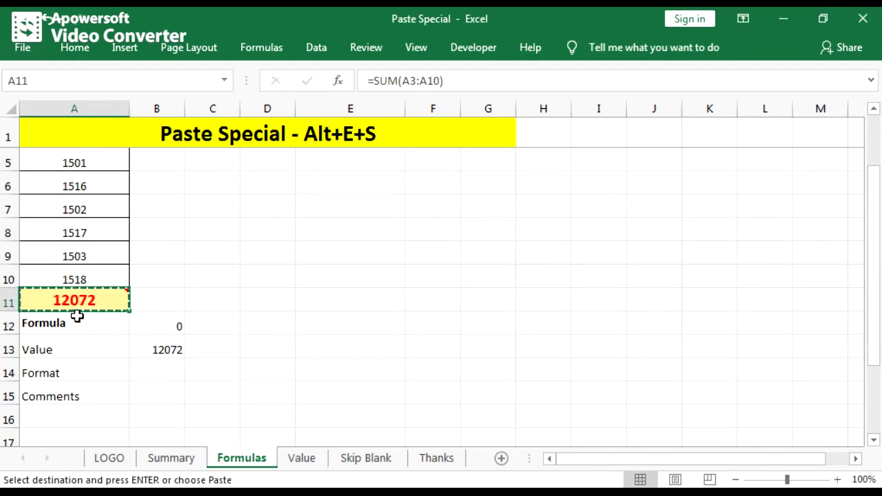
left_click(143, 367)
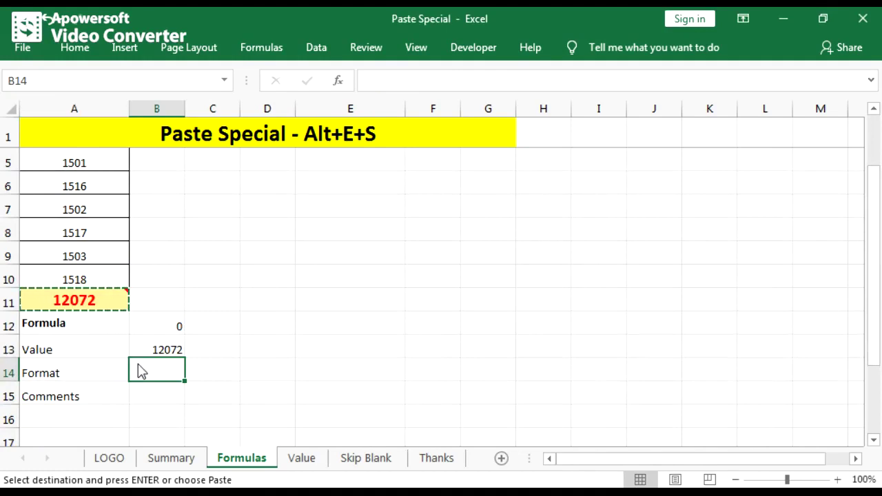
key("alt")
key("e")
key("s")
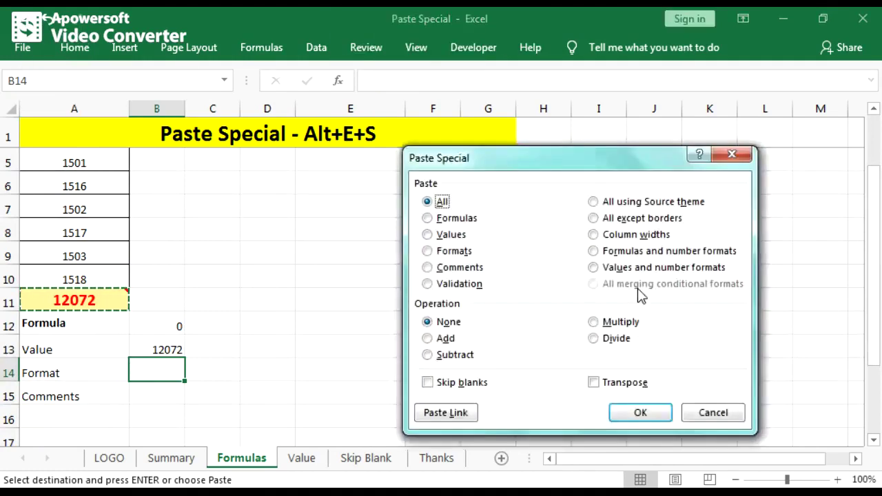
left_click(433, 252)
left_click(641, 414)
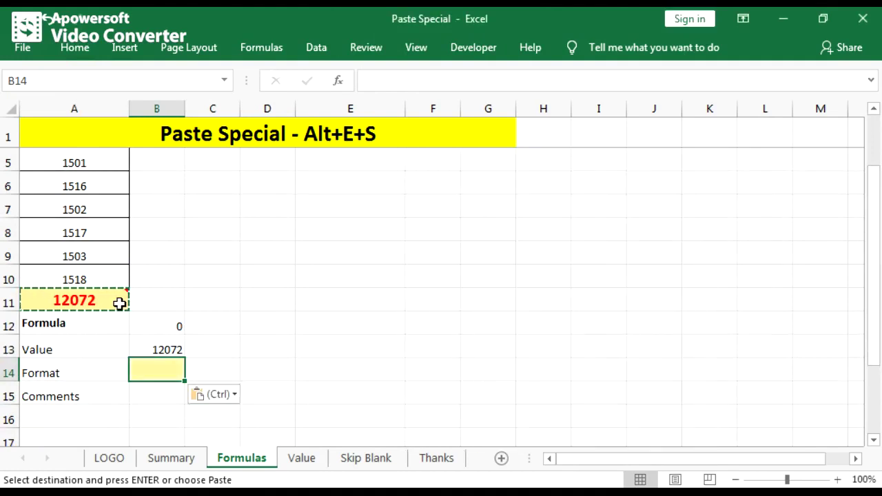
Copy the total in A11 and paste only its comment into B15 with Paste Special.
left_click(105, 301)
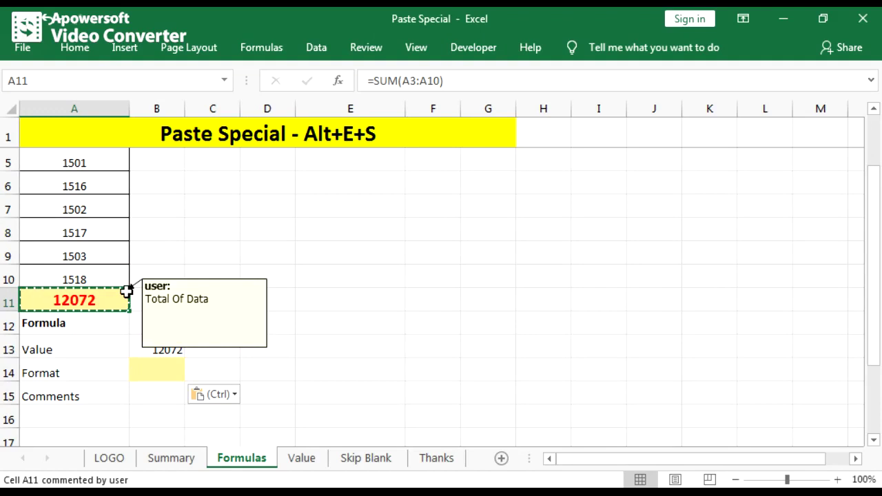
left_click(98, 328)
left_click(95, 299)
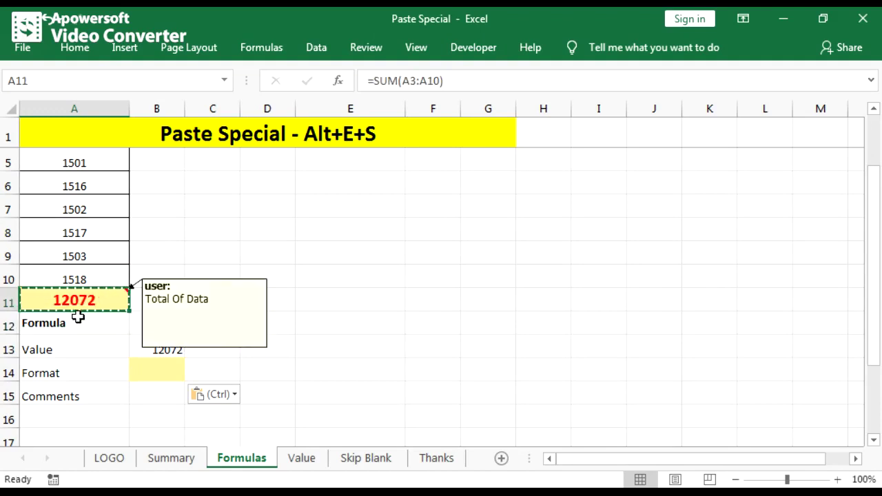
key("ctrl+c")
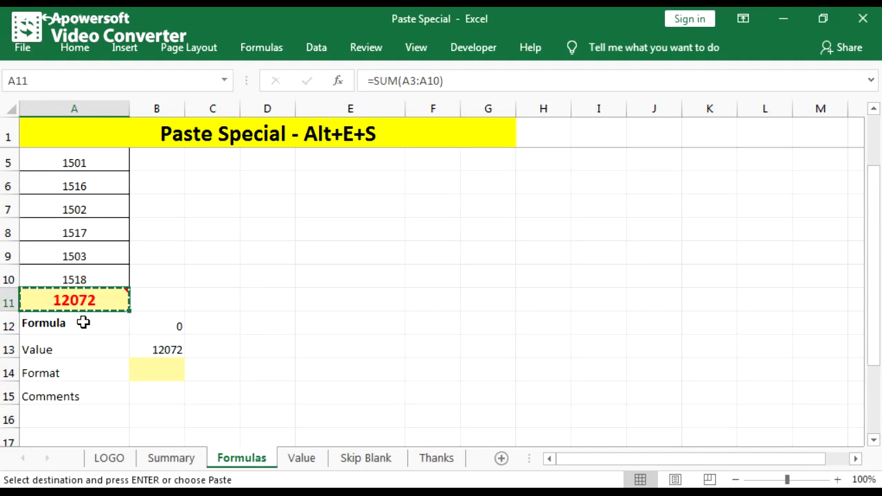
left_click(165, 391)
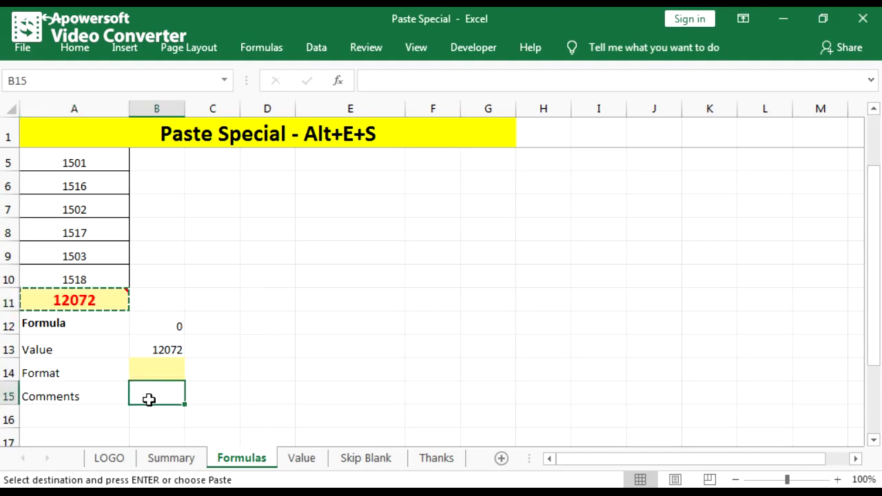
key("alt+e")
key("s")
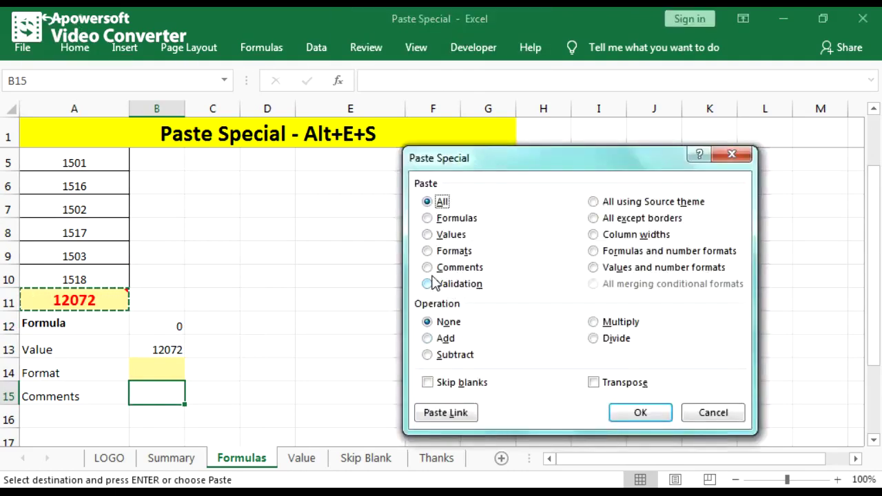
left_click(432, 270)
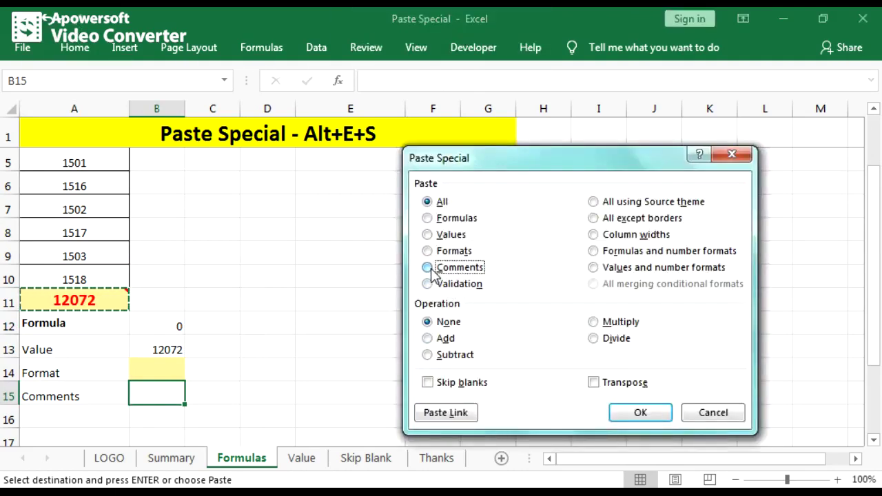
left_click(646, 415)
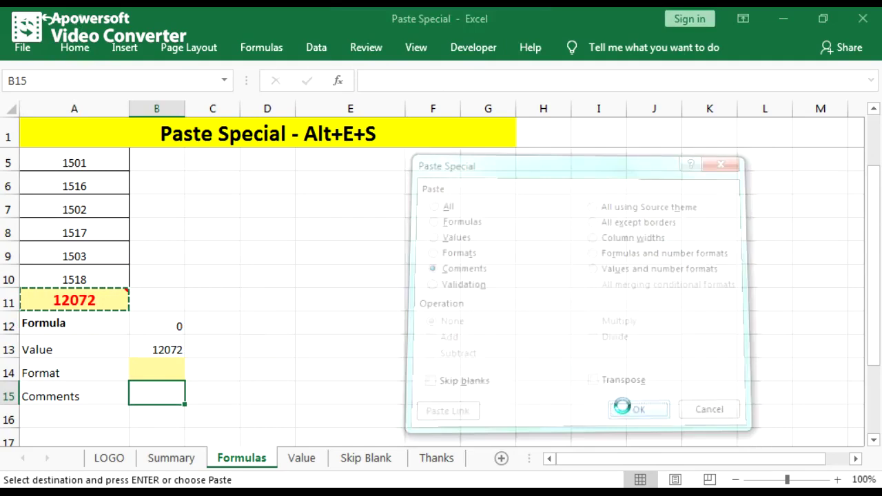
key("Right")
left_click(173, 388)
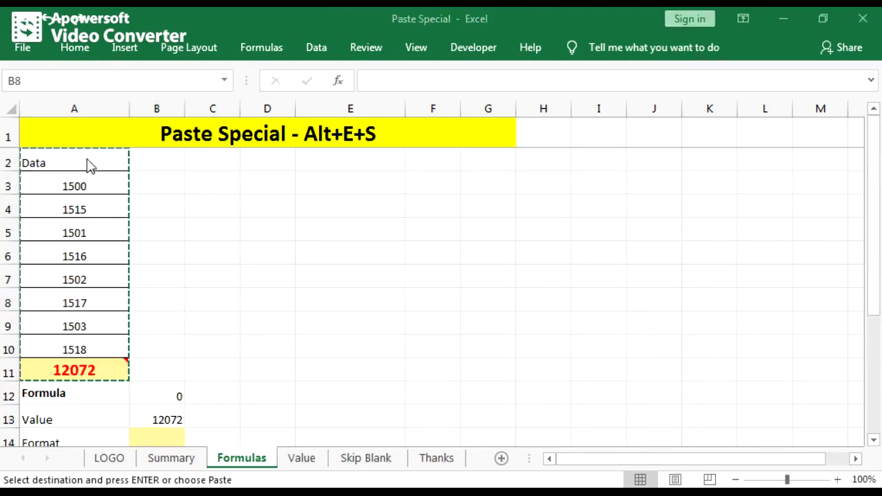
Copy the data in A2:A11 and paste it at C2 with Paste Special's All using Source theme option.
key("Escape")
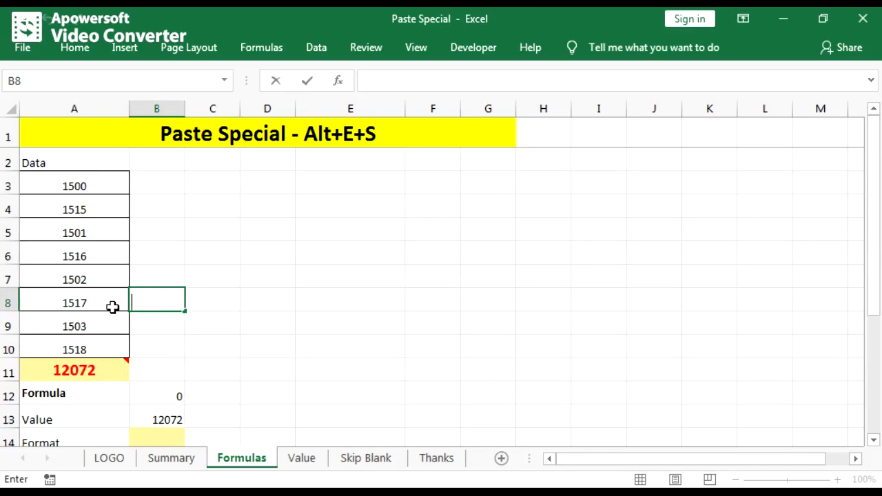
left_click_drag(84, 164, 83, 368)
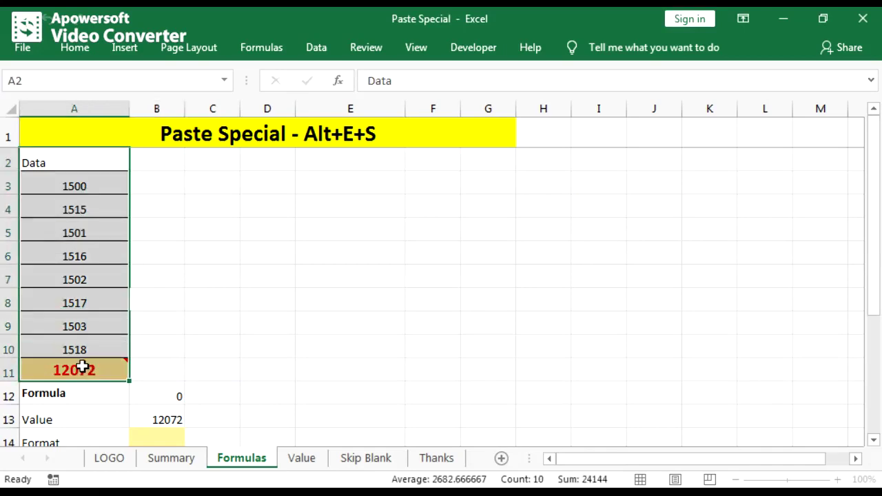
mouse_move(68, 369)
key("ctrl+c")
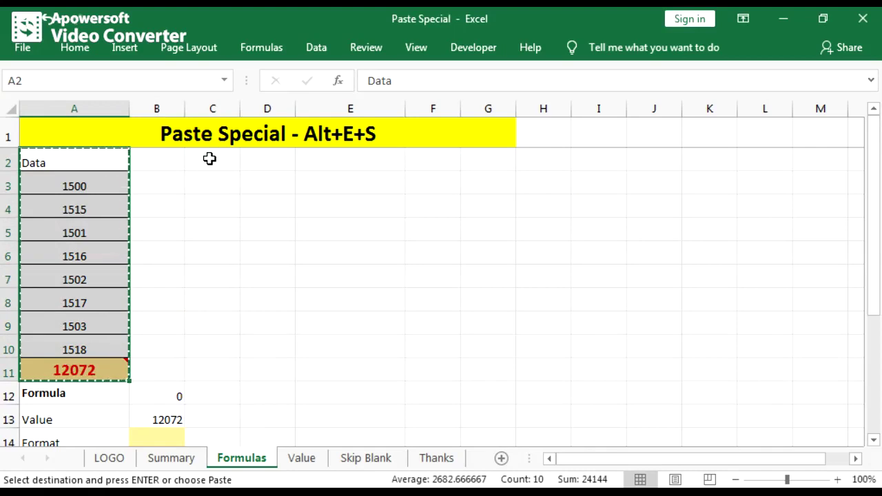
left_click(211, 157)
left_click_drag(207, 157, 225, 377)
left_click(203, 162)
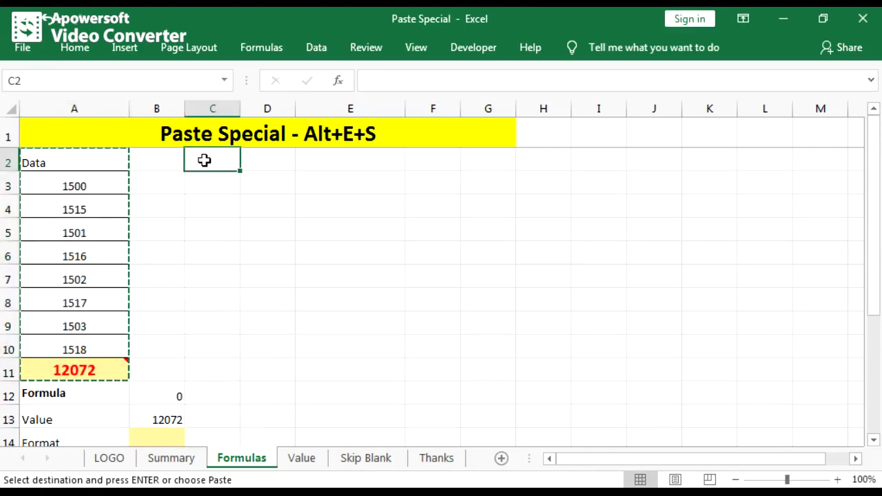
key("alt")
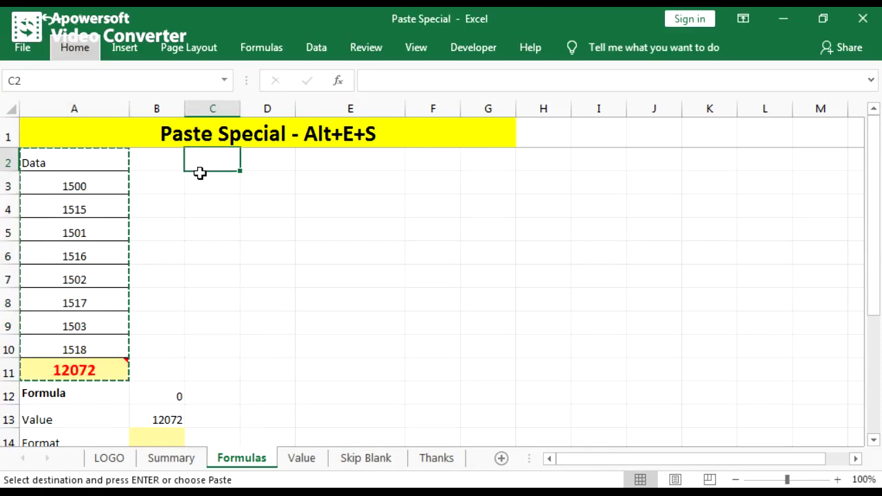
key("e")
key("s")
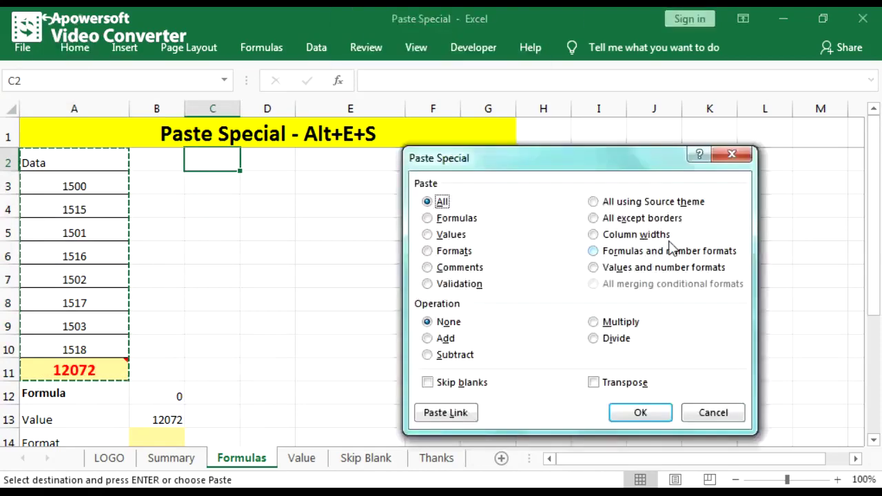
left_click(593, 203)
left_click(641, 414)
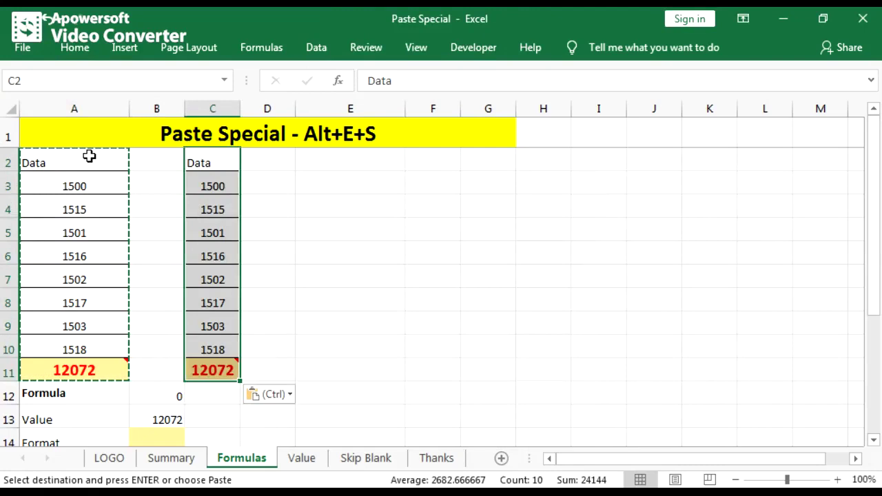
Copy the data in A2:A11 and paste it at F2 with Paste Special's All except borders option.
left_click_drag(89, 157, 75, 371)
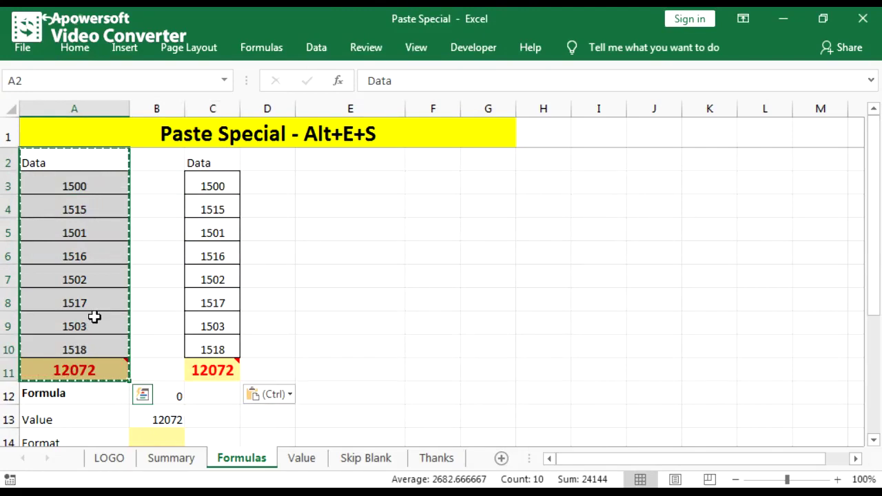
key("ctrl+c")
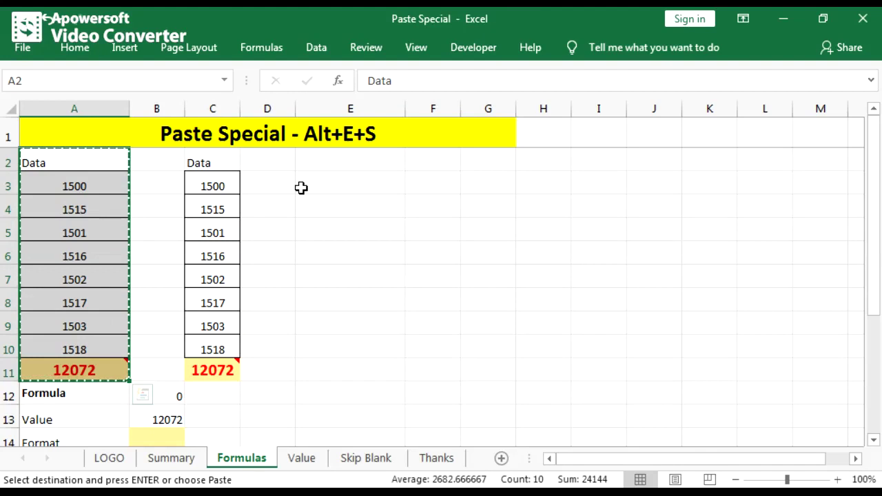
left_click(429, 162)
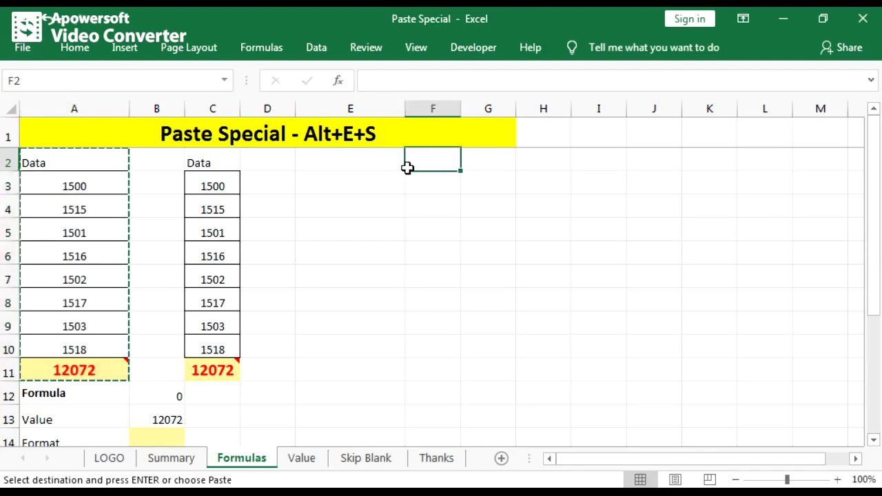
key("alt")
key("e")
key("s")
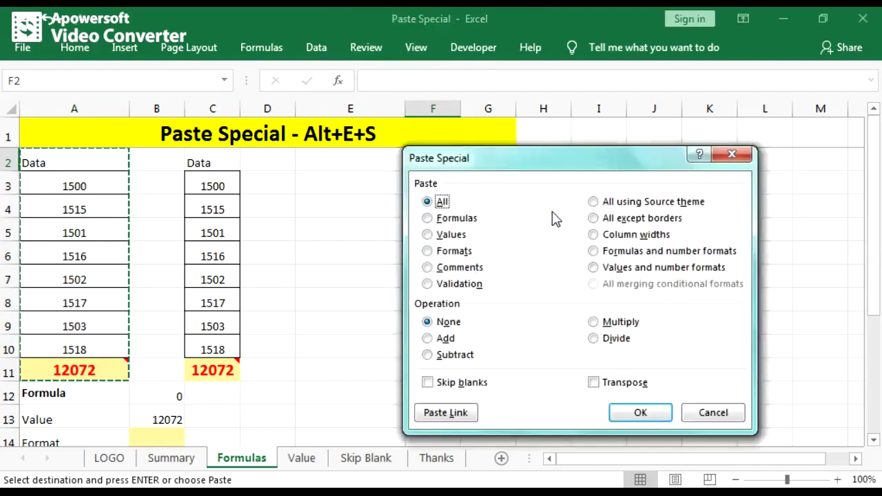
left_click(601, 219)
left_click(645, 414)
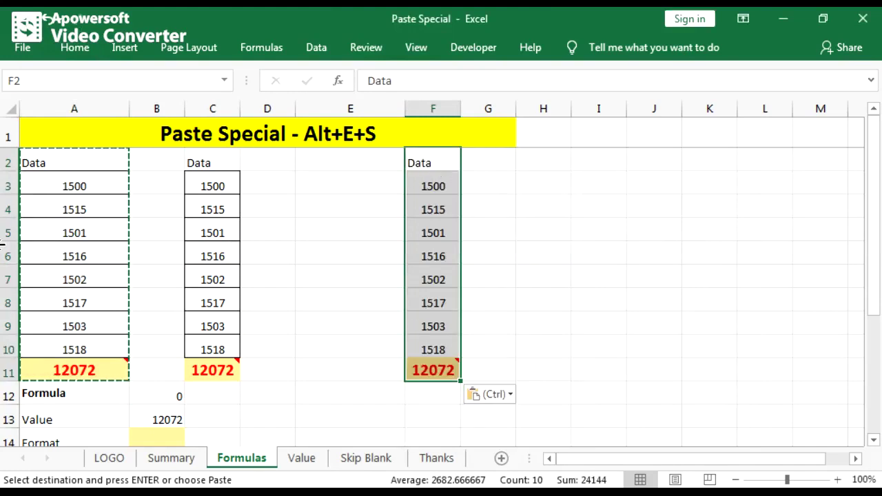
Copy cell A2 and apply only its column width to F2:F11 with Paste Special.
left_click(61, 158)
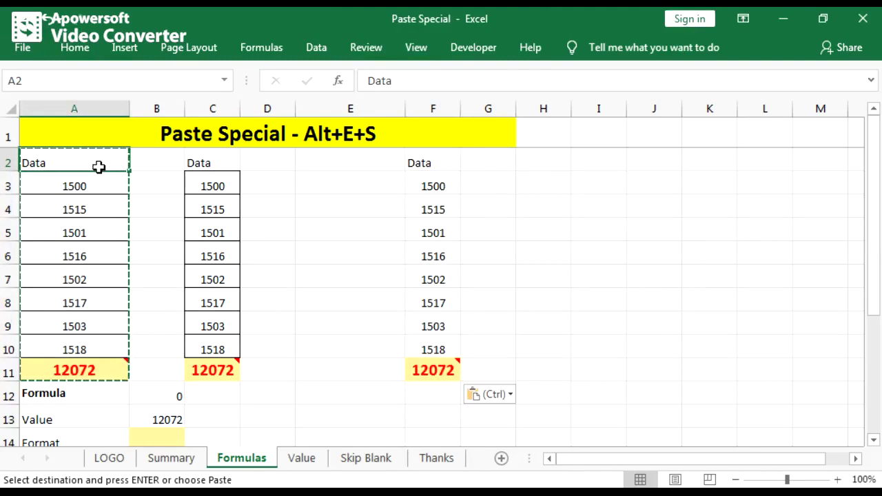
key("ctrl+c")
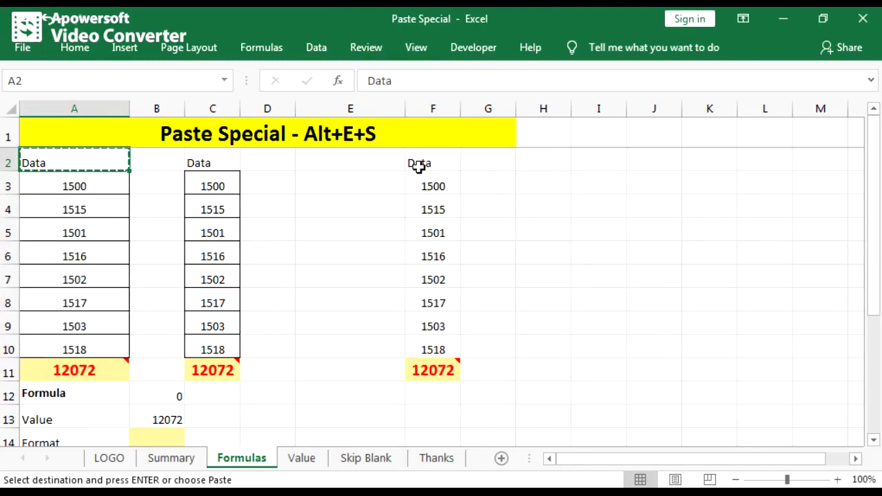
left_click_drag(433, 160, 437, 360)
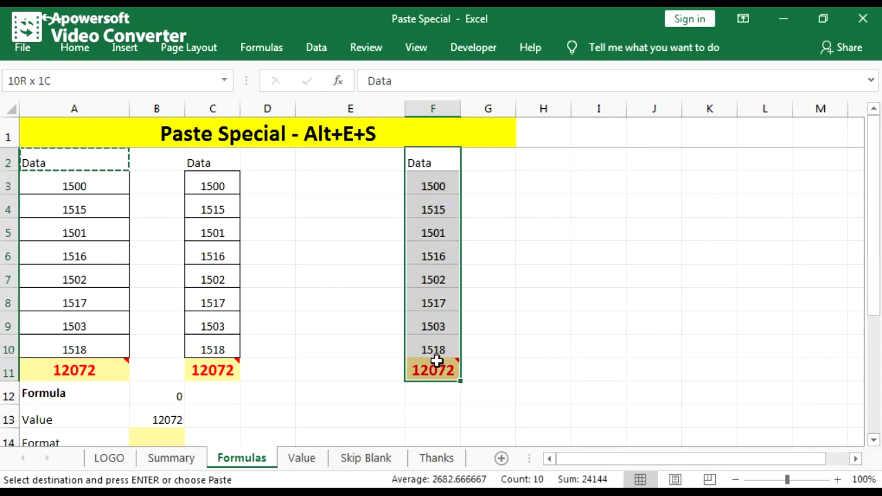
key("ctrl+v")
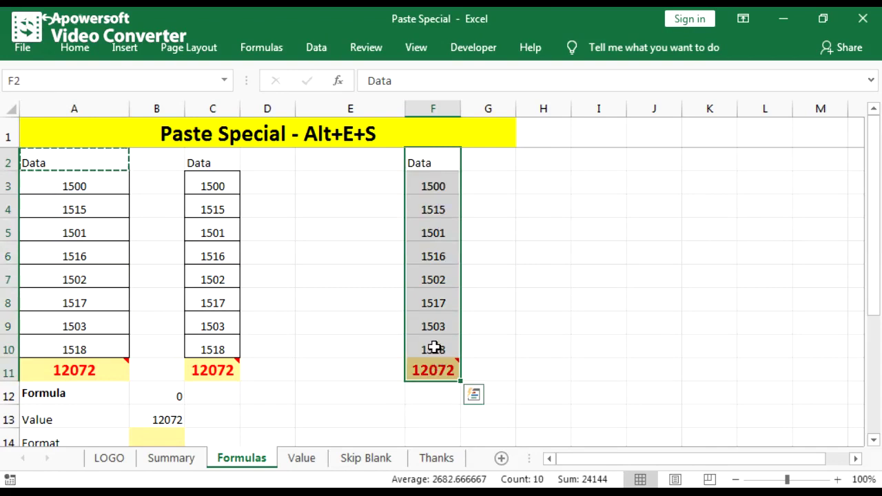
key("alt")
key("e")
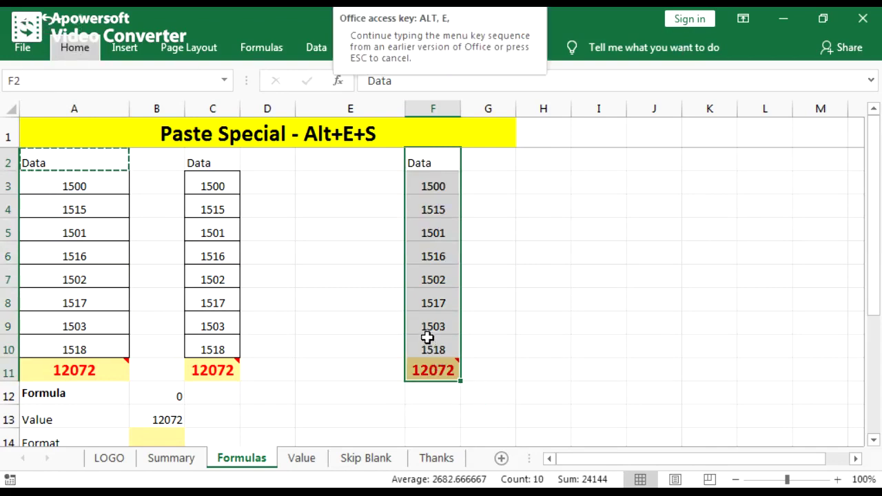
key("s")
left_click(594, 235)
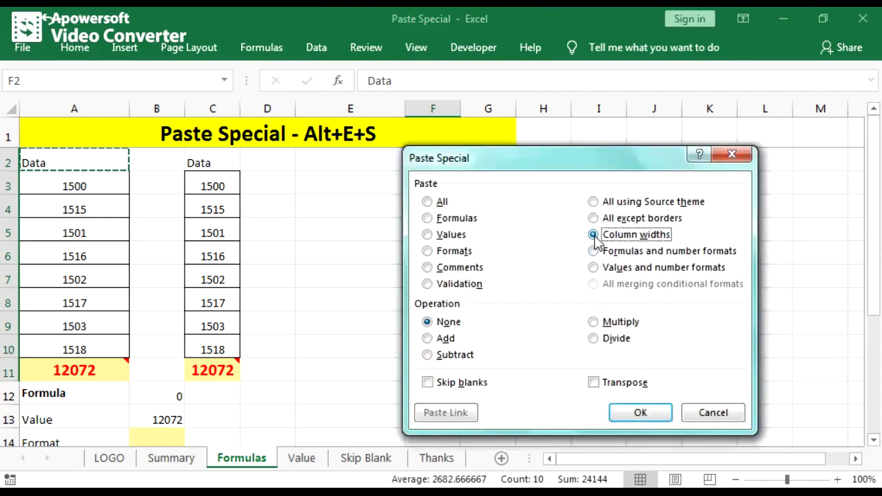
left_click(641, 413)
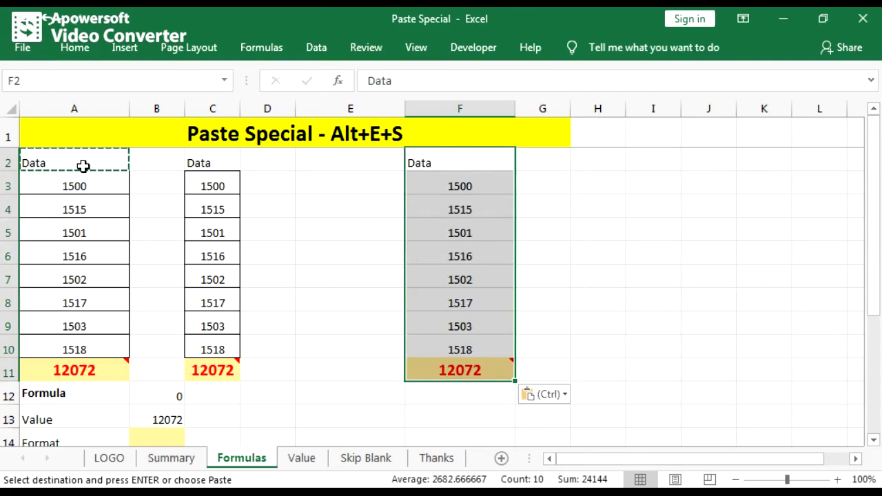
Copy the data in A2:A11 and paste only its formulas and number formats at H2 with Paste Special.
left_click_drag(81, 162, 93, 367)
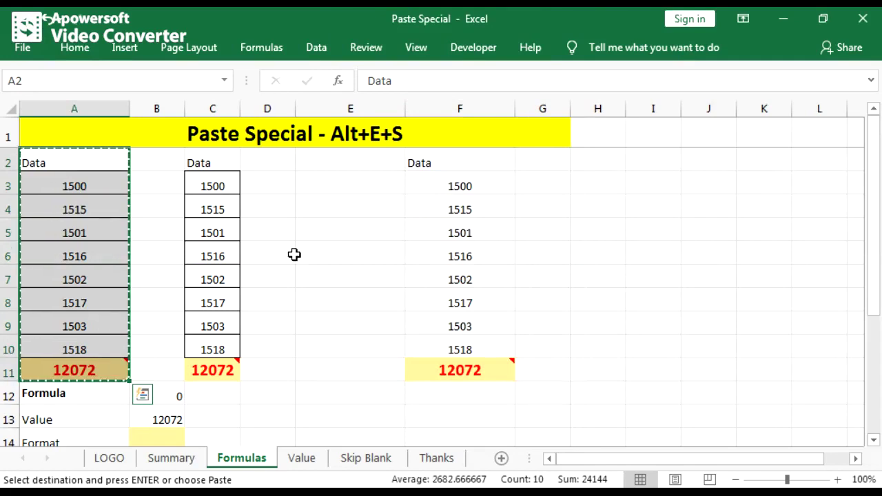
left_click(606, 160)
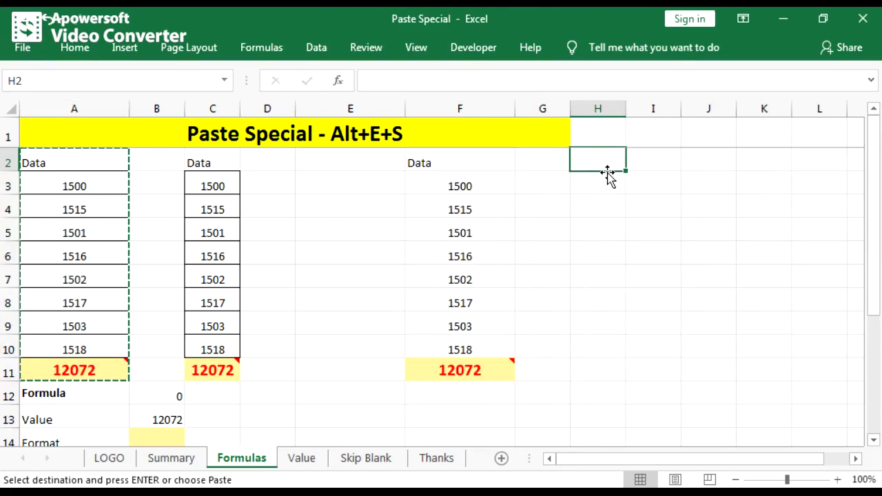
key("alt")
key("e")
key("s")
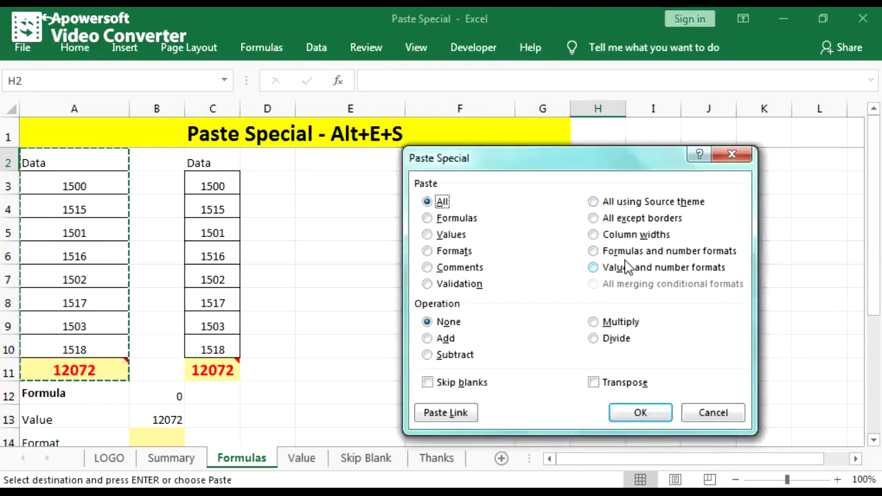
left_click(598, 253)
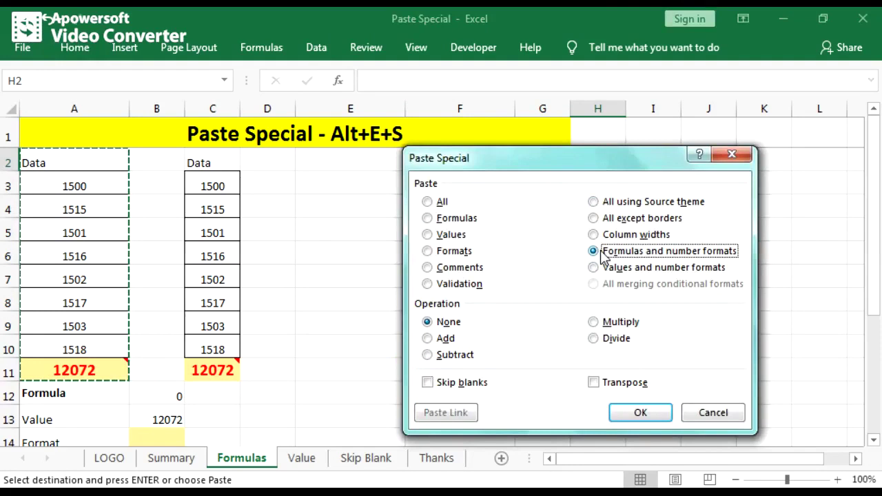
left_click(631, 414)
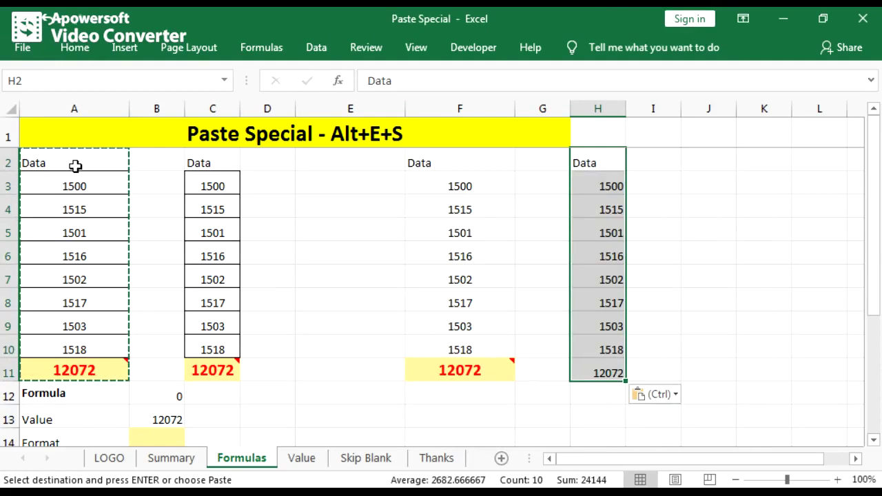
Copy the data in A2:A11 and paste only its values and number formats at J2 with Paste Special.
left_click_drag(74, 169, 75, 359)
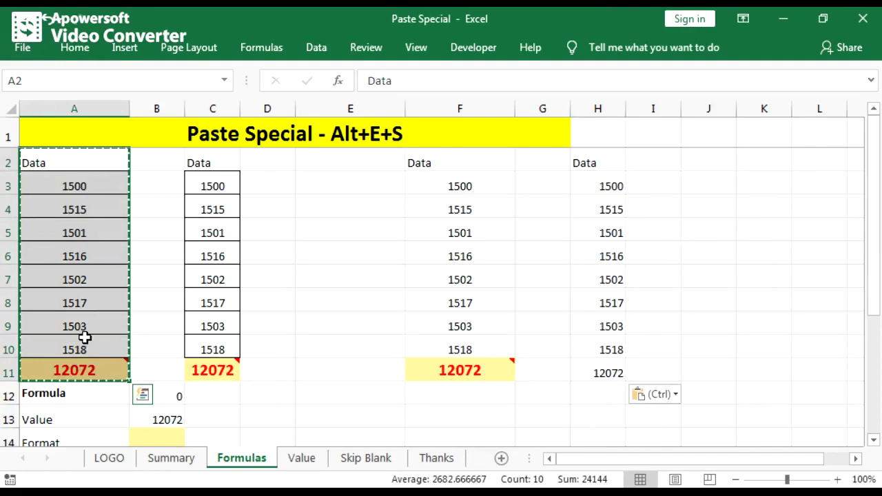
key("ctrl+c")
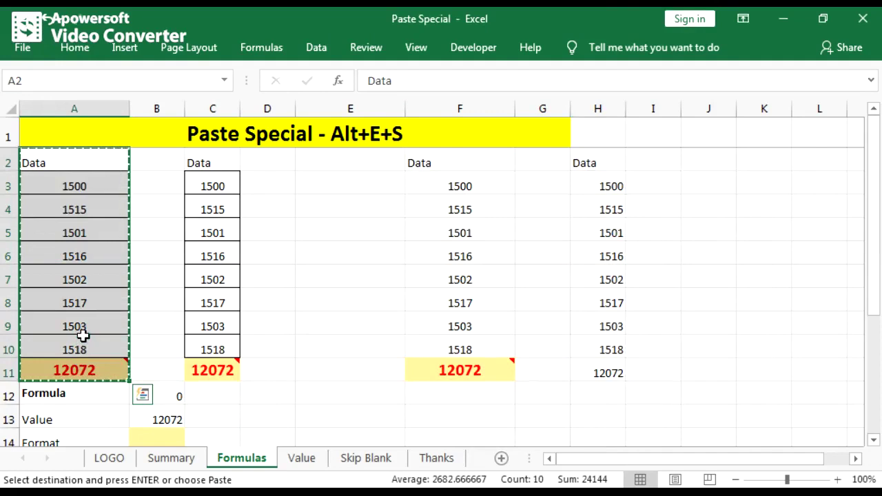
left_click(709, 180)
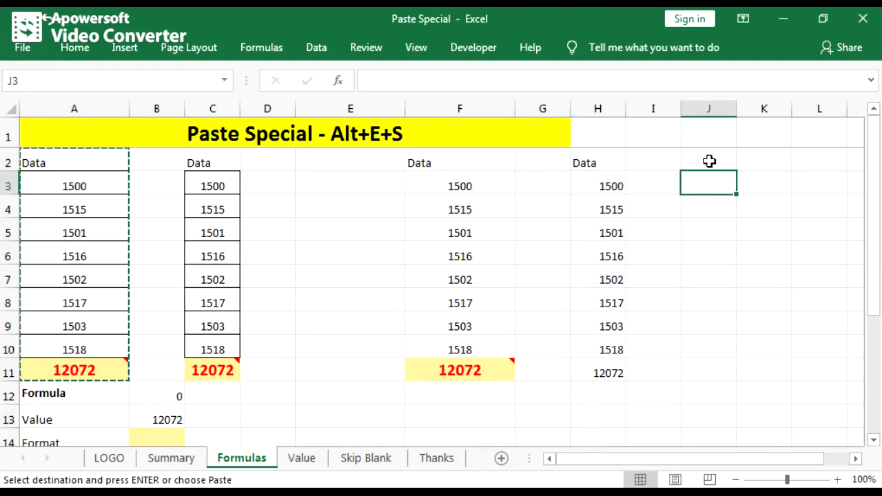
left_click(709, 160)
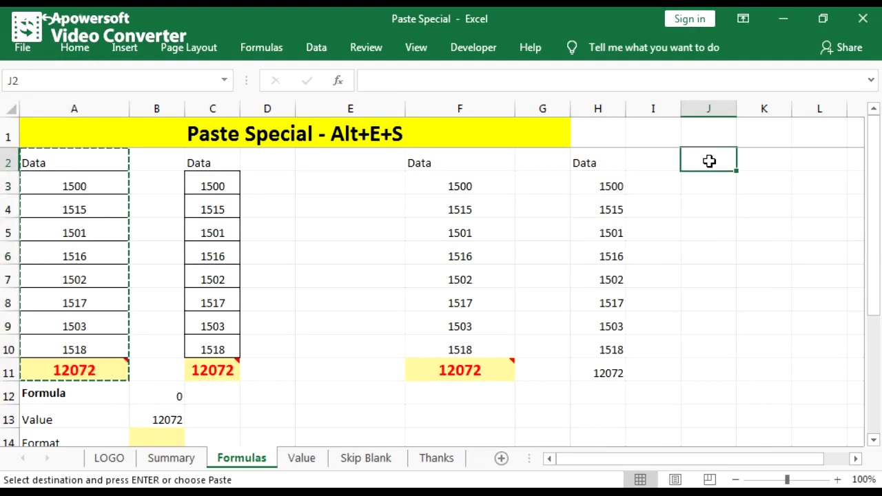
key("alt+e")
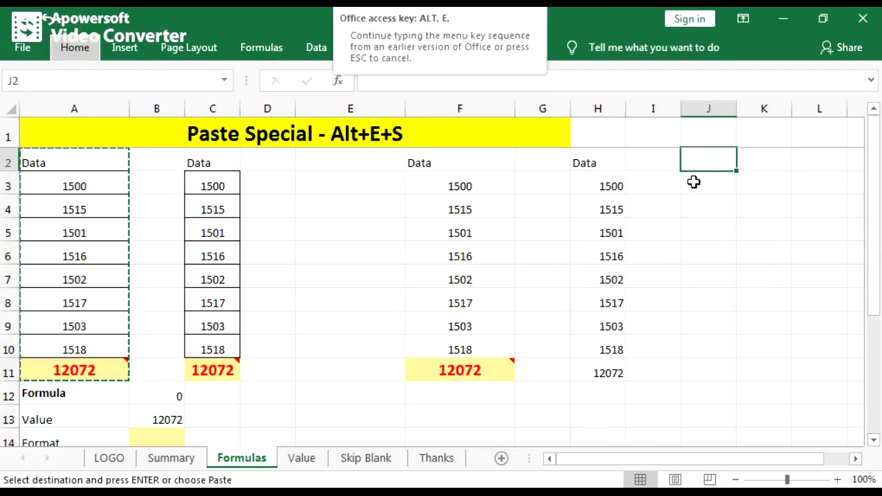
key("s")
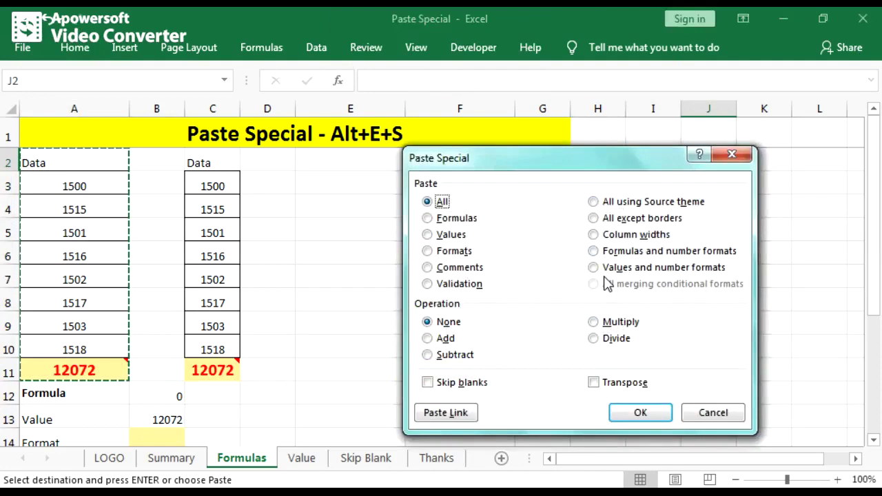
left_click(595, 271)
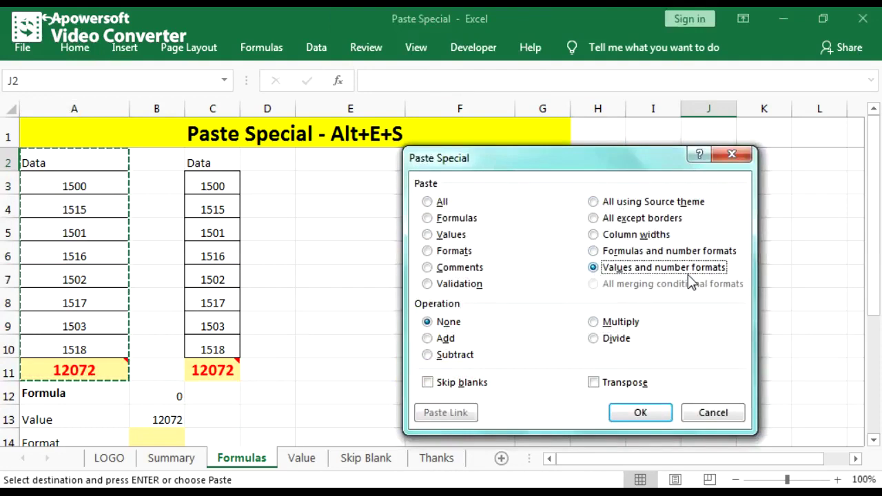
left_click(637, 415)
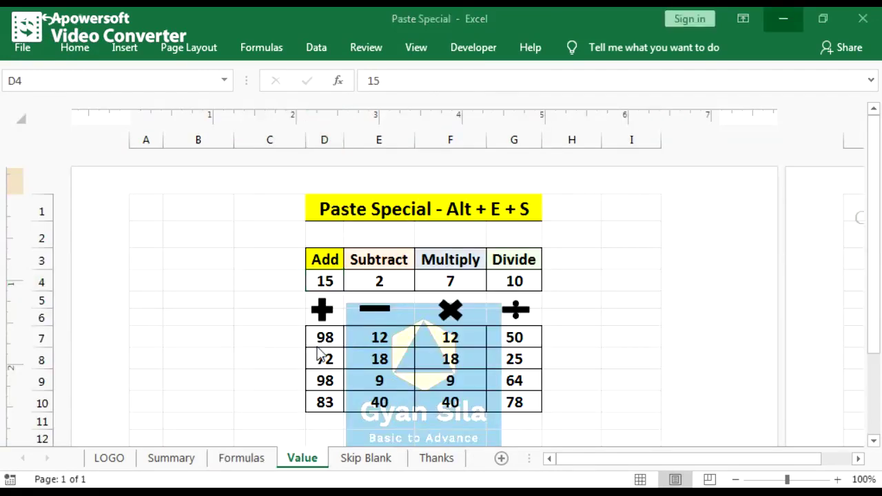
Copy the value 15 in D4 and add it to D7:D10 using Paste Special's Add operation.
left_click_drag(326, 337, 331, 388)
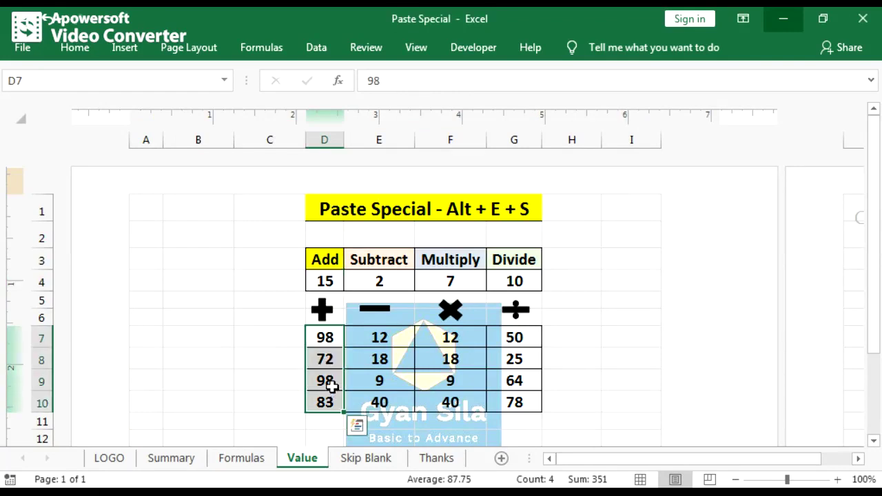
left_click(325, 281)
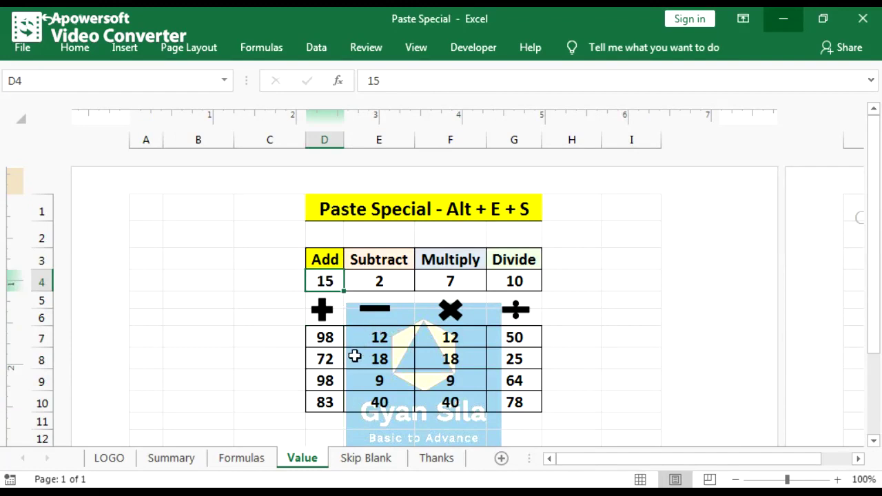
key("ctrl+c")
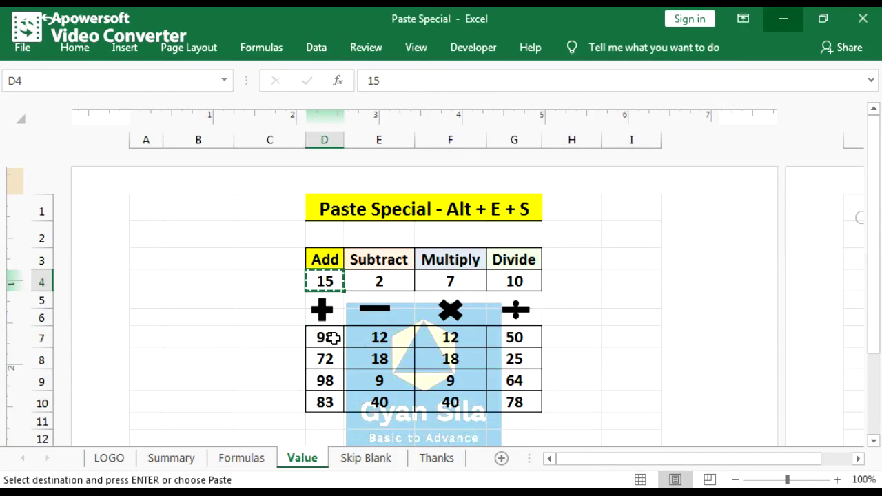
left_click_drag(331, 345, 328, 388)
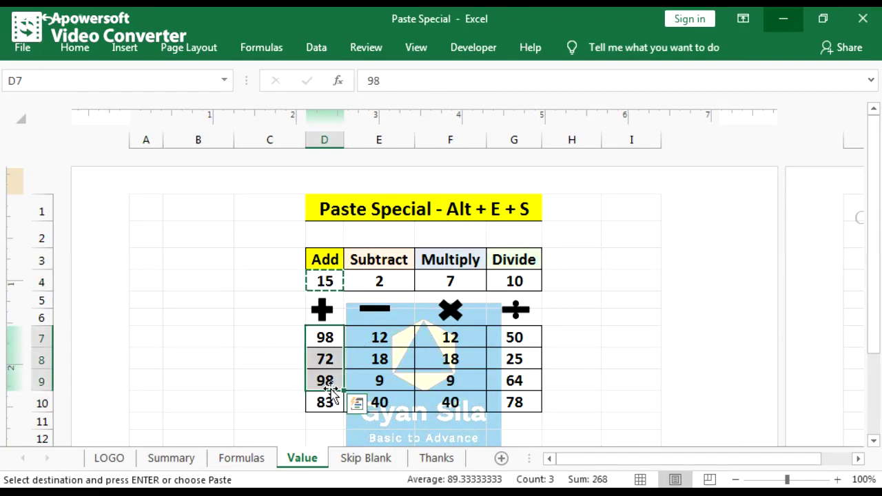
left_click_drag(327, 339, 317, 400)
key("alt")
key("e")
key("s")
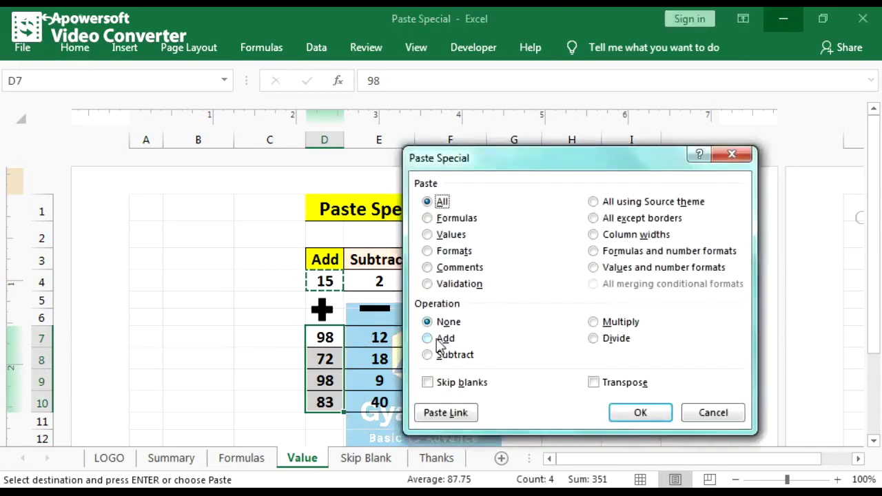
left_click(442, 338)
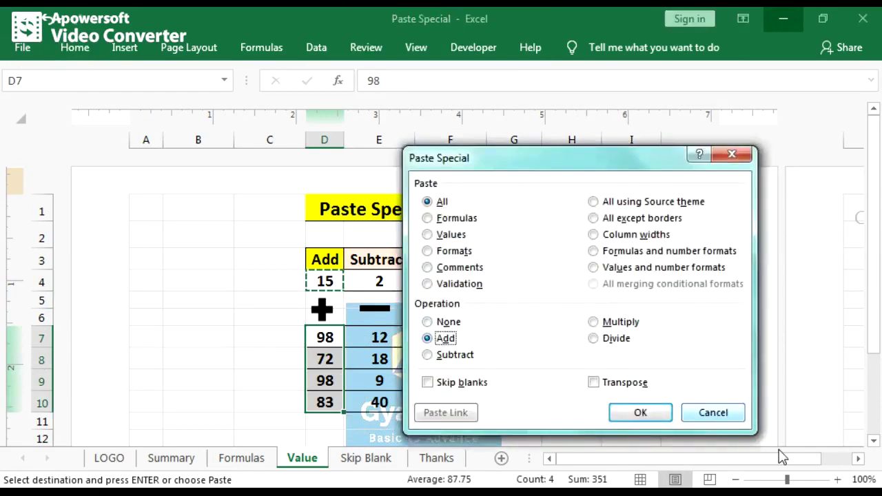
left_click(637, 416)
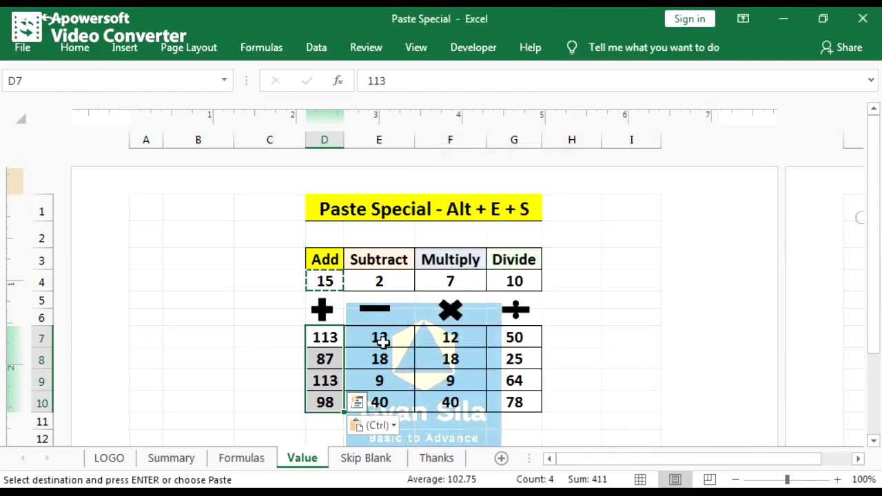
Copy the value 2 in E4 and subtract it from E7:E10 using Paste Special's Subtract operation.
left_click_drag(382, 341, 386, 402)
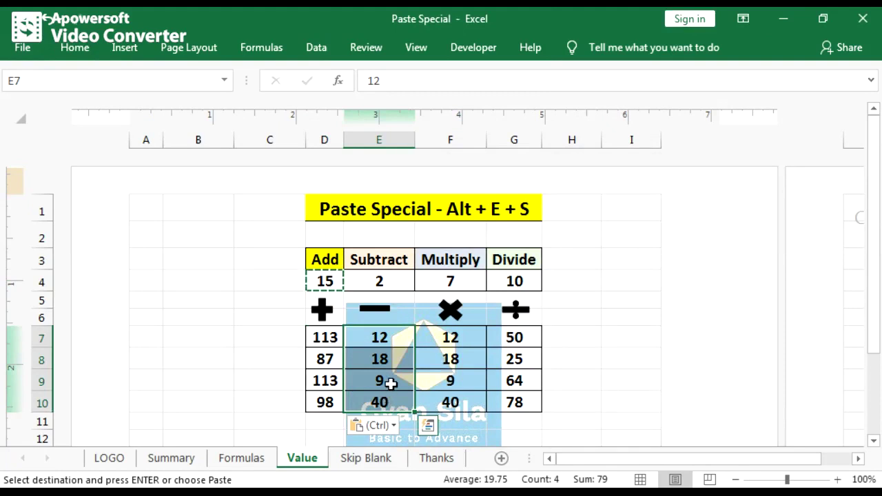
left_click(390, 282)
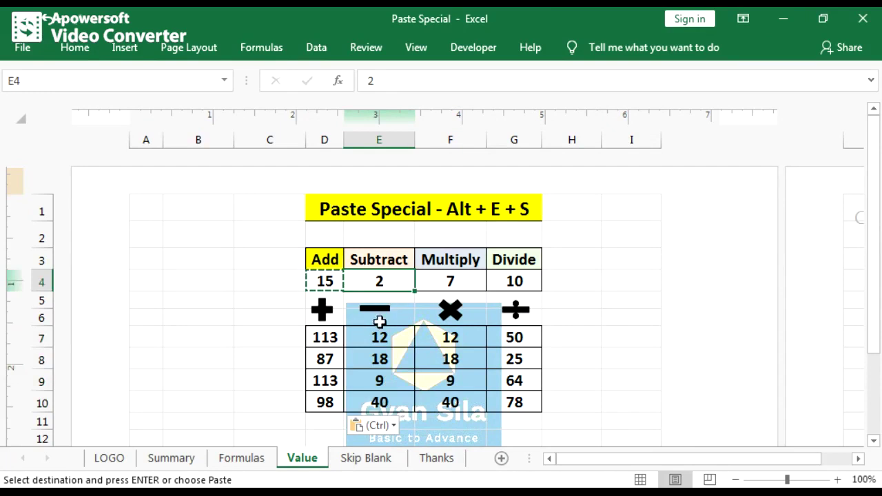
key("ctrl+c")
left_click_drag(397, 336, 390, 397)
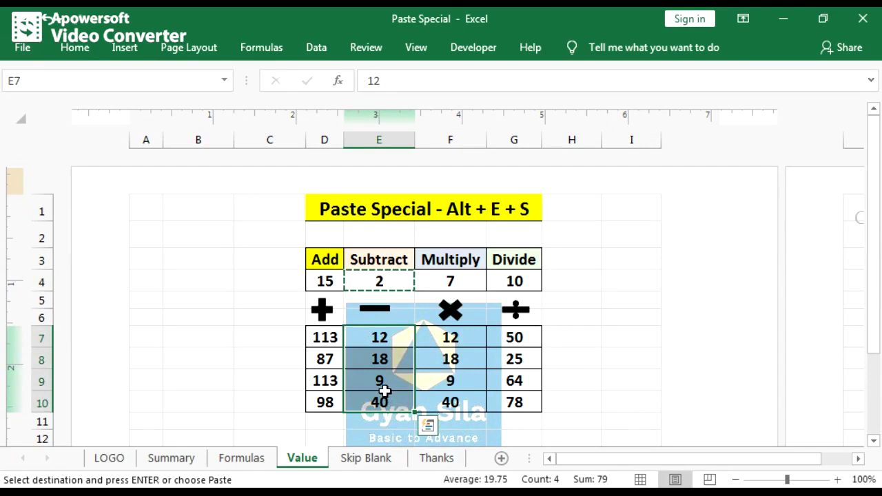
key("alt")
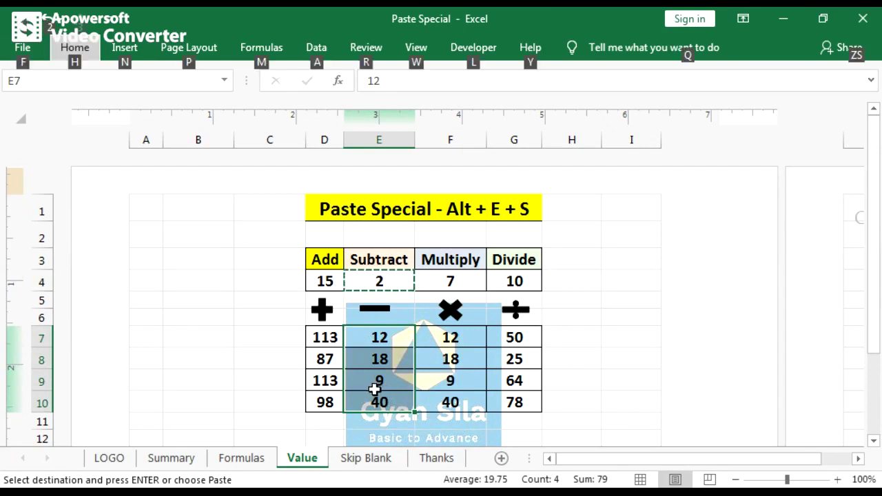
key("e")
key("s")
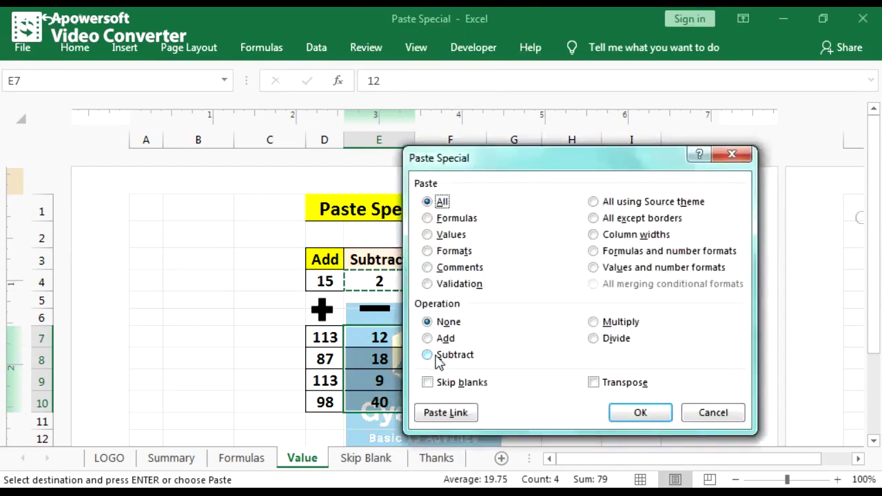
left_click(439, 356)
left_click(641, 413)
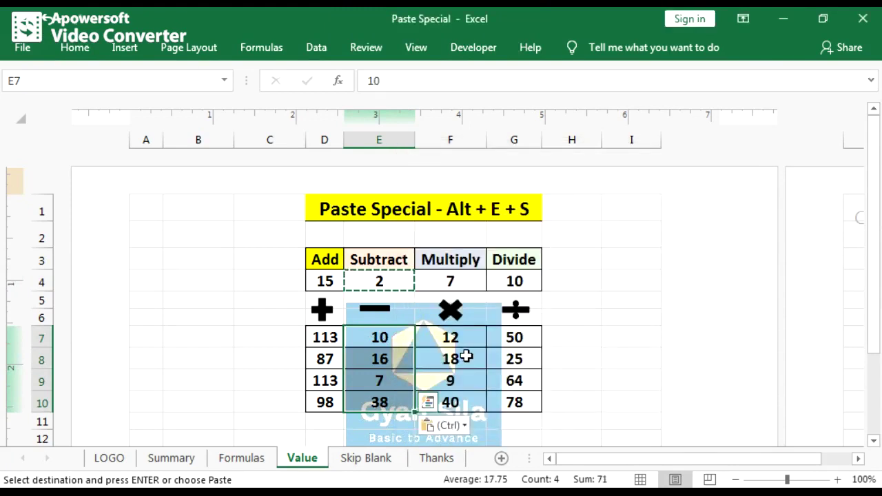
Copy the value 7 in F4 and multiply F7:F10 by it using Paste Special's Multiply operation.
left_click_drag(467, 339, 470, 398)
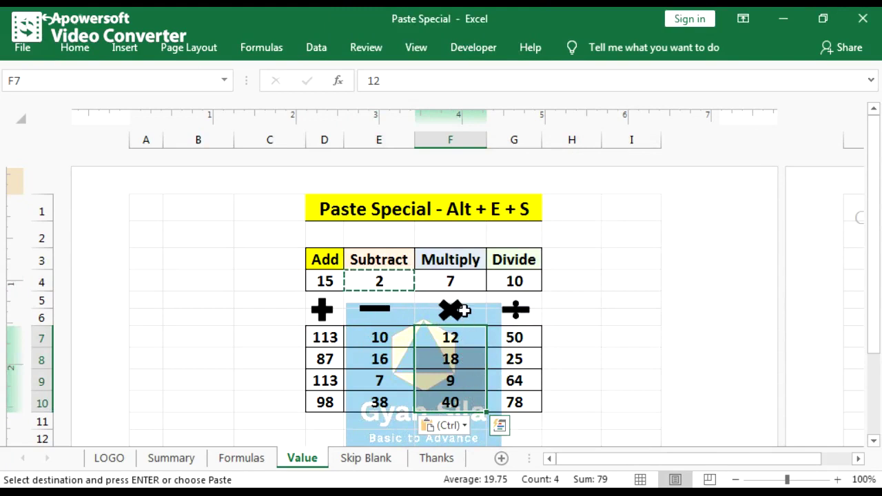
left_click(455, 283)
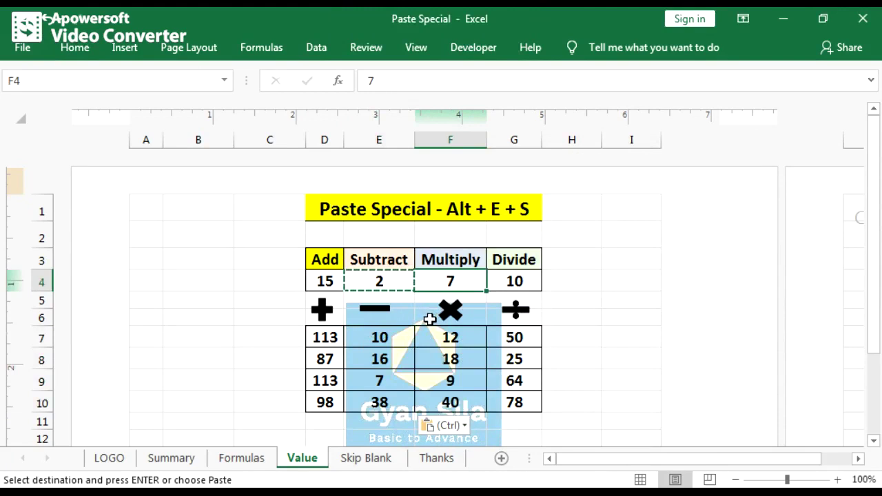
key("ctrl+c")
left_click_drag(459, 338, 450, 400)
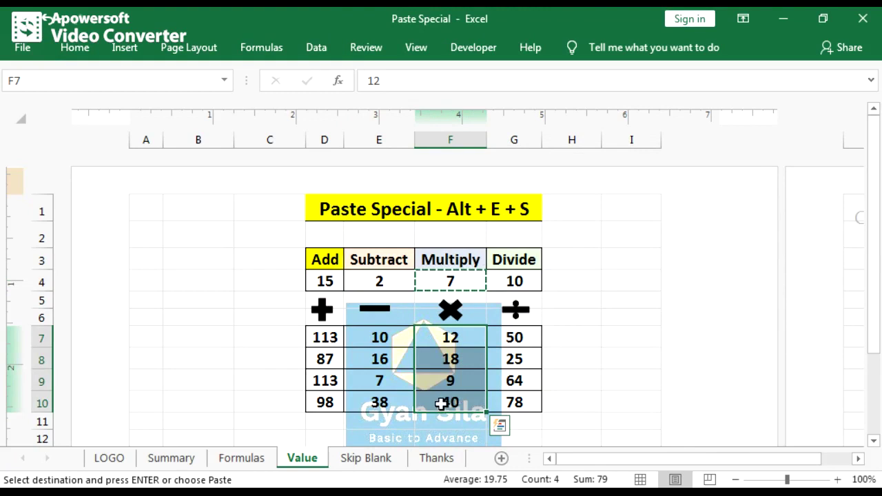
key("alt")
key("e")
key("s")
left_click(604, 326)
left_click(641, 414)
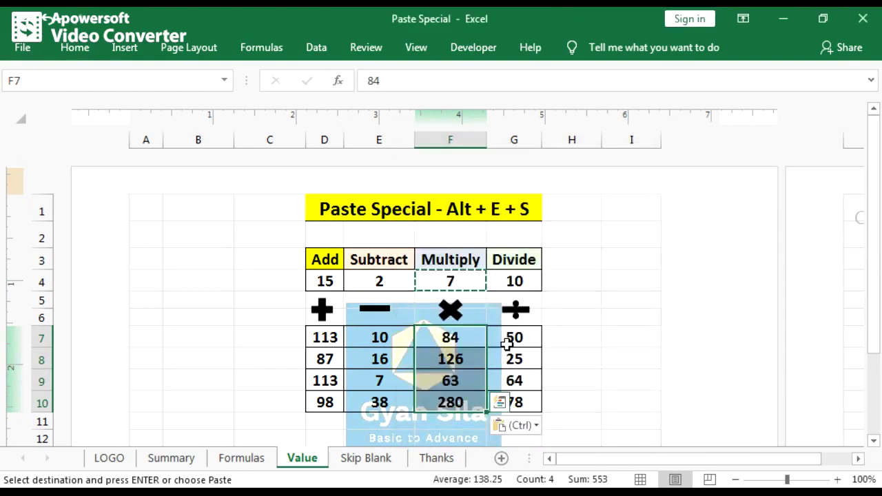
Copy the value 10 in G4 and divide G7:G10 by it using Paste Special's Divide operation.
left_click_drag(524, 338, 524, 409)
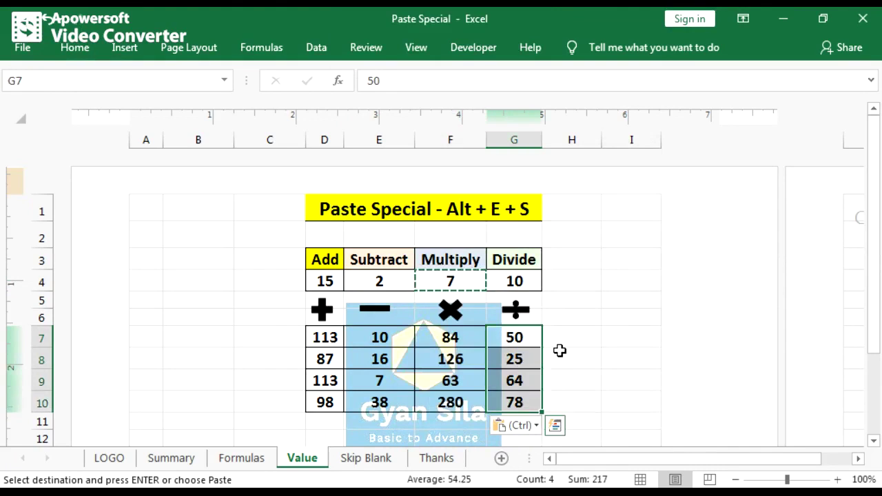
left_click(525, 282)
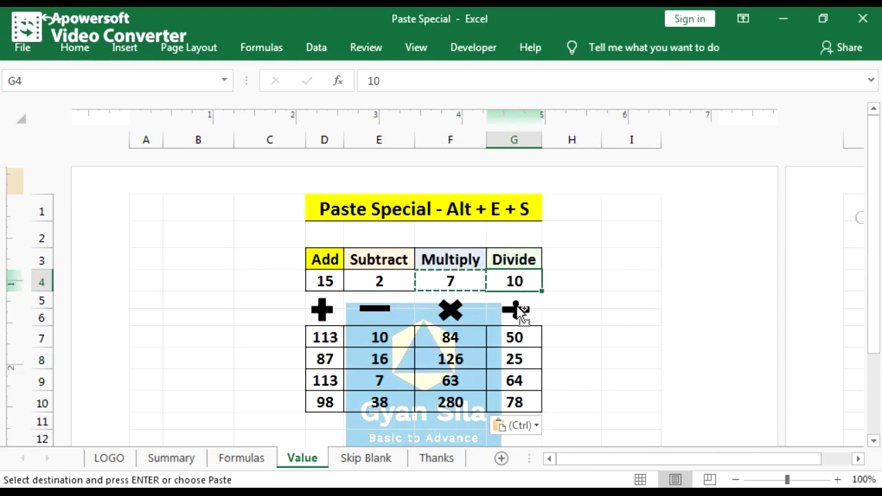
key("ctrl+c")
left_click_drag(527, 337, 522, 403)
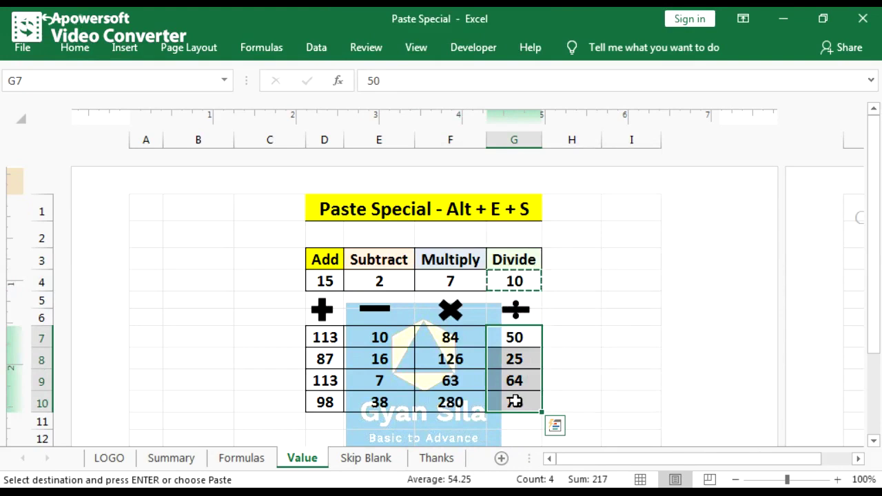
key("alt")
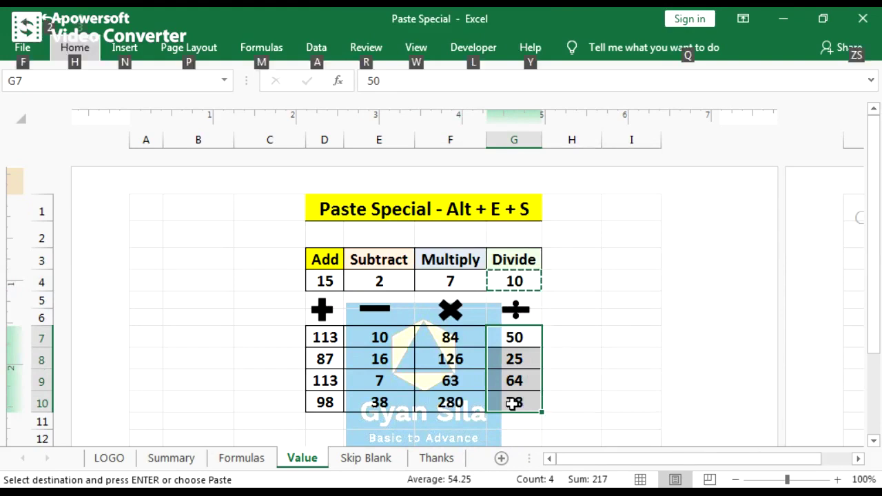
key("e")
key("s")
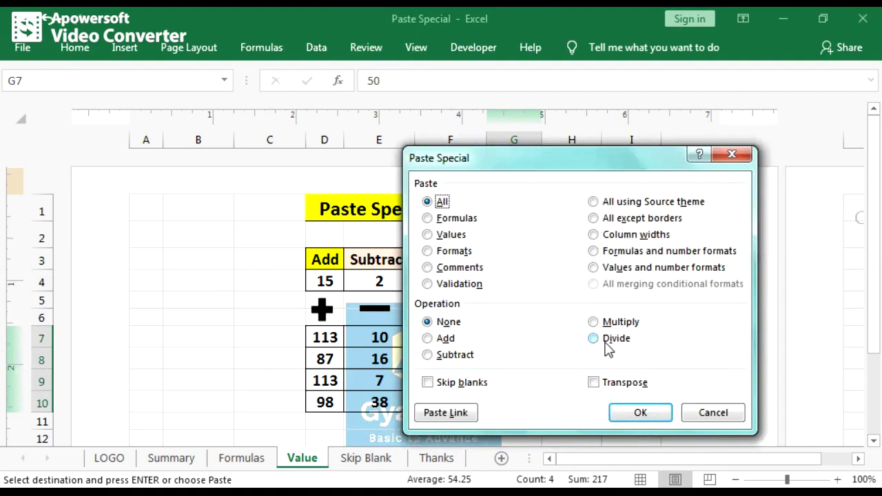
left_click(605, 341)
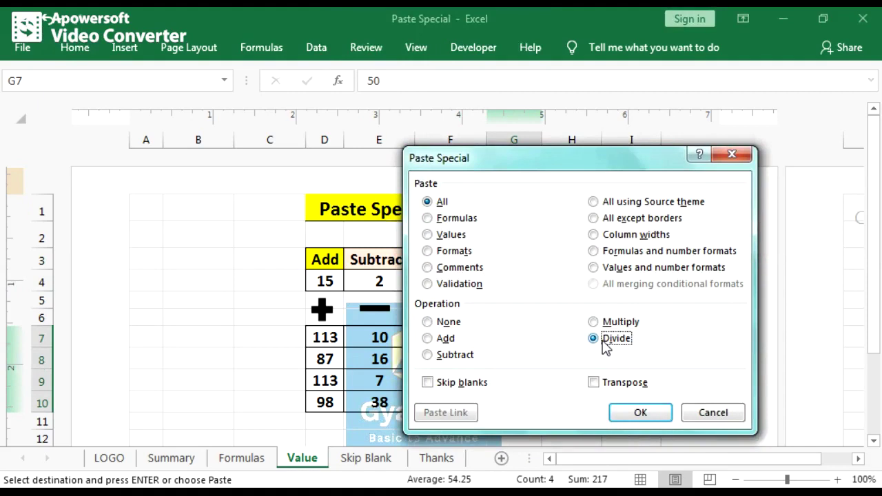
left_click(636, 414)
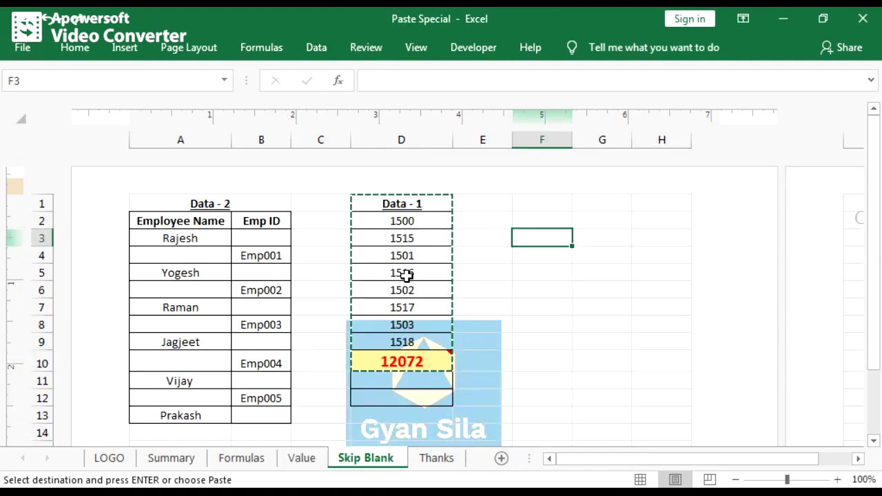
On the Skip Blank sheet, copy the Data - 1 column D1:D10 and paste it transposed at A15 with Paste Special.
left_click_drag(407, 202, 414, 360)
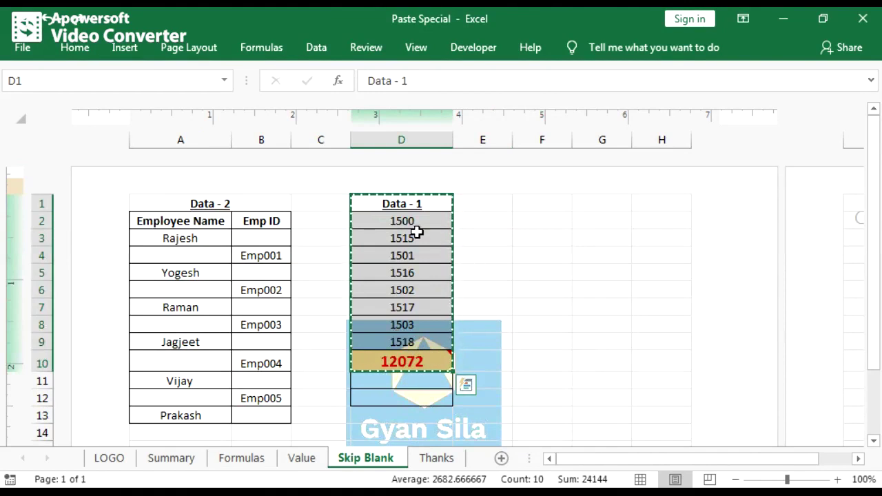
left_click_drag(416, 198, 394, 360)
mouse_move(391, 368)
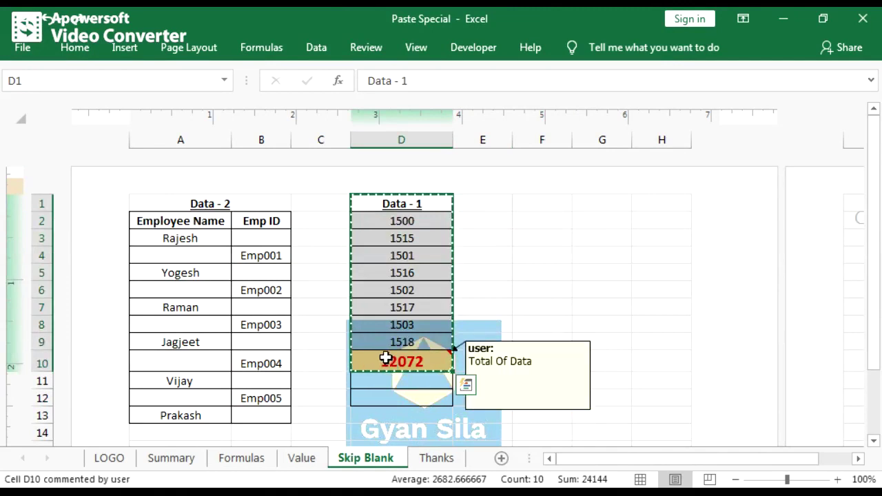
scroll(385, 359, "down", 1)
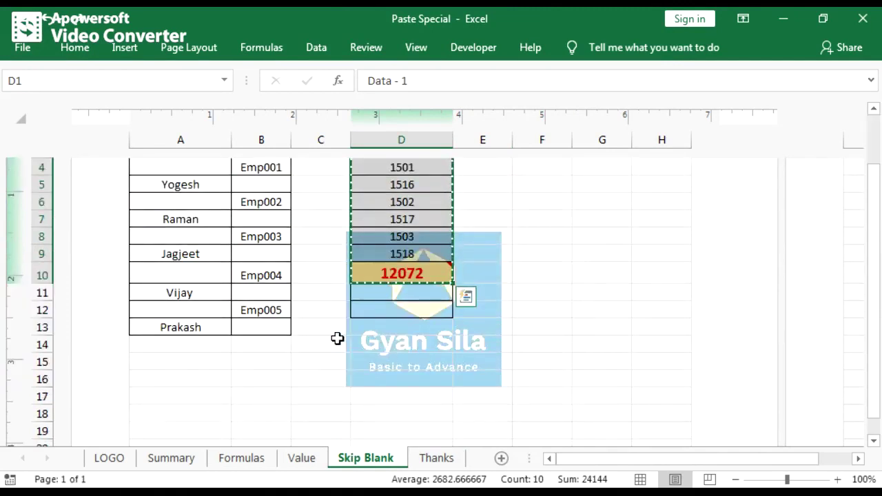
left_click(198, 359)
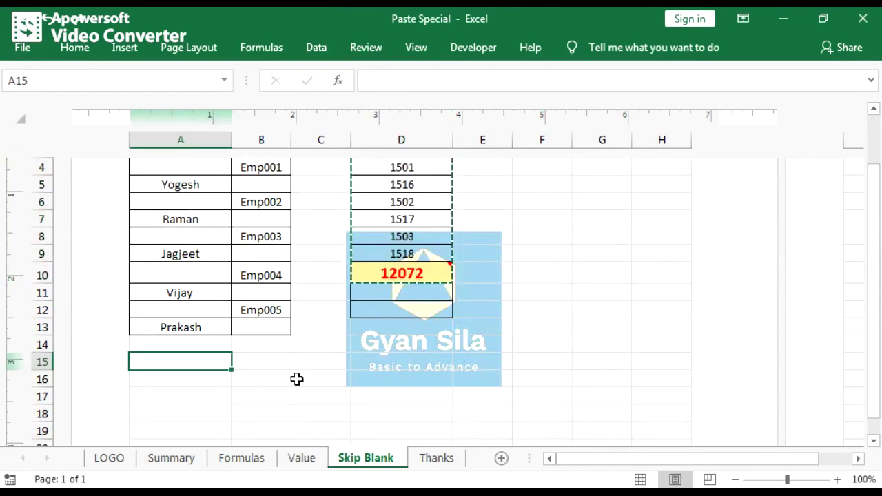
key("alt")
key("e")
key("s")
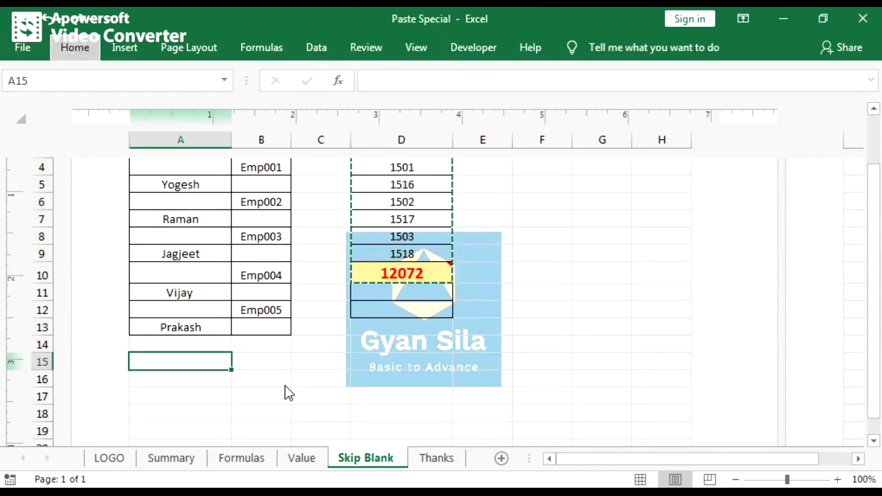
left_click(605, 385)
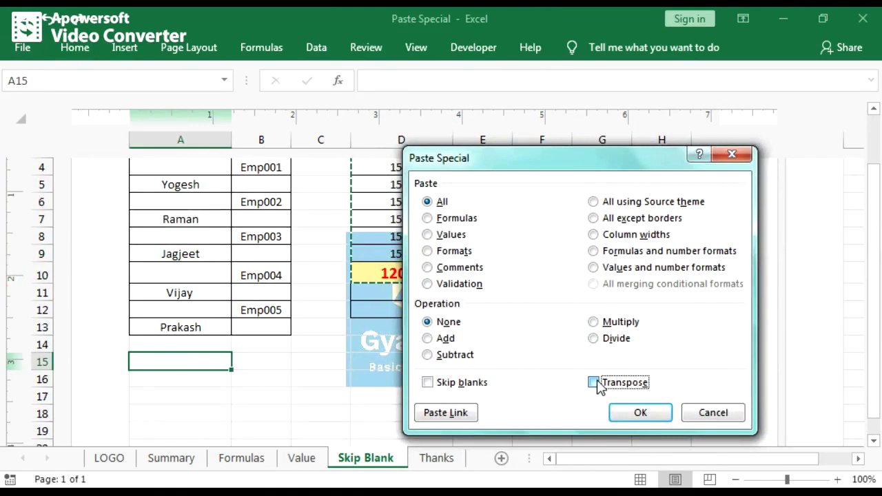
left_click(635, 414)
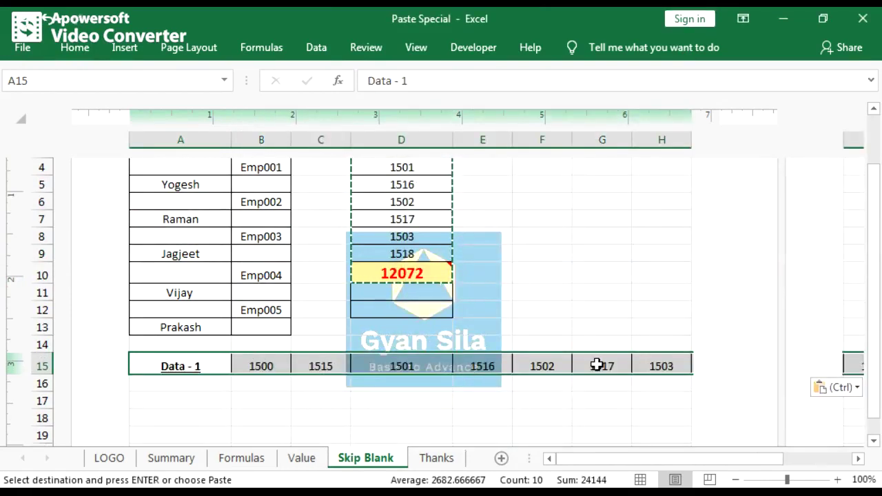
Copy the Emp ID cells B3:B13 of the Data - 2 table, including the blanks.
scroll(455, 338, "up", 2)
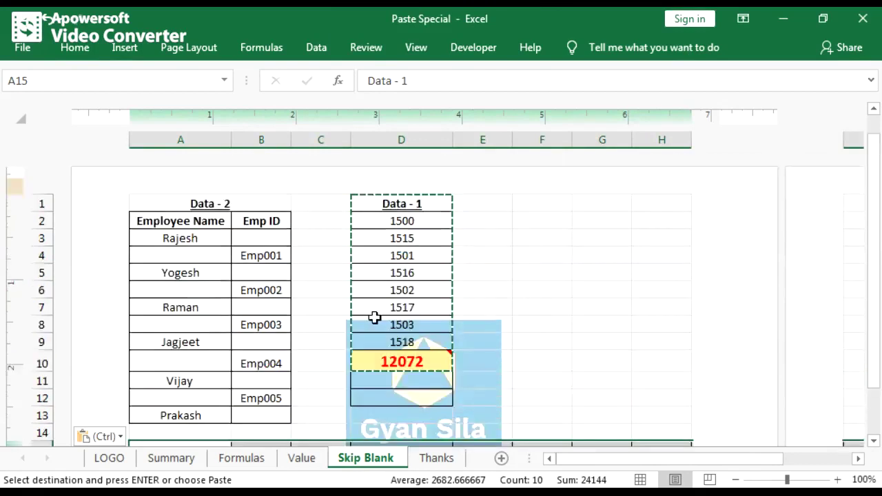
left_click_drag(203, 206, 239, 409)
left_click_drag(239, 406, 239, 407)
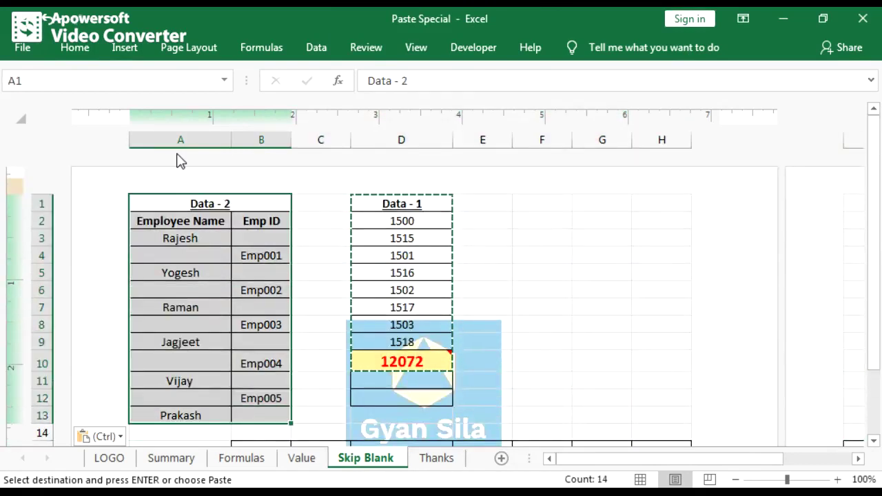
left_click(176, 140)
left_click(280, 140)
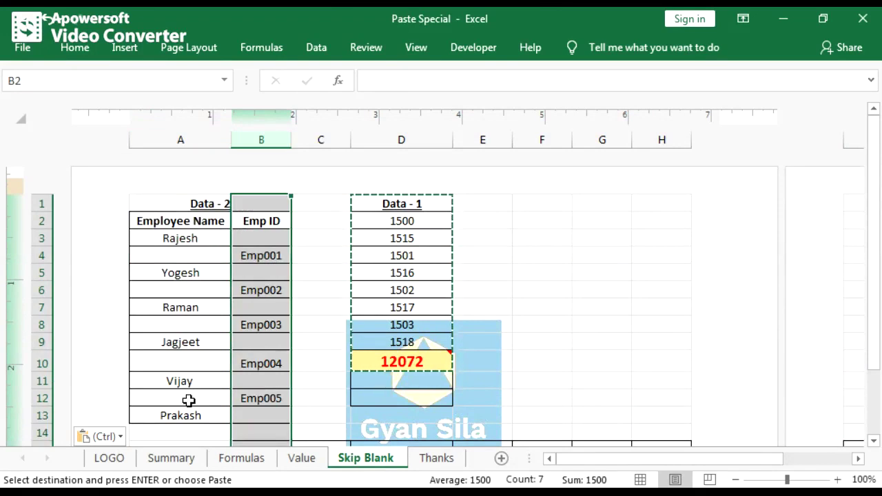
left_click(262, 239)
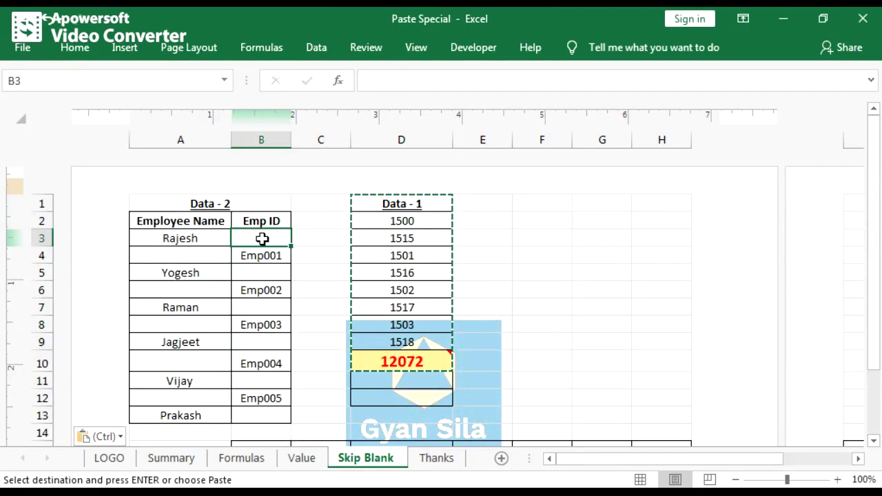
left_click_drag(262, 249, 255, 410)
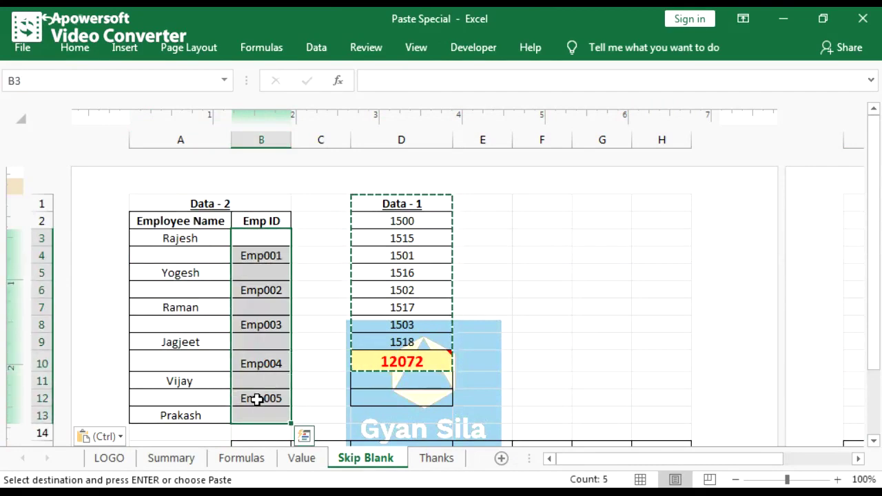
key("ctrl+c")
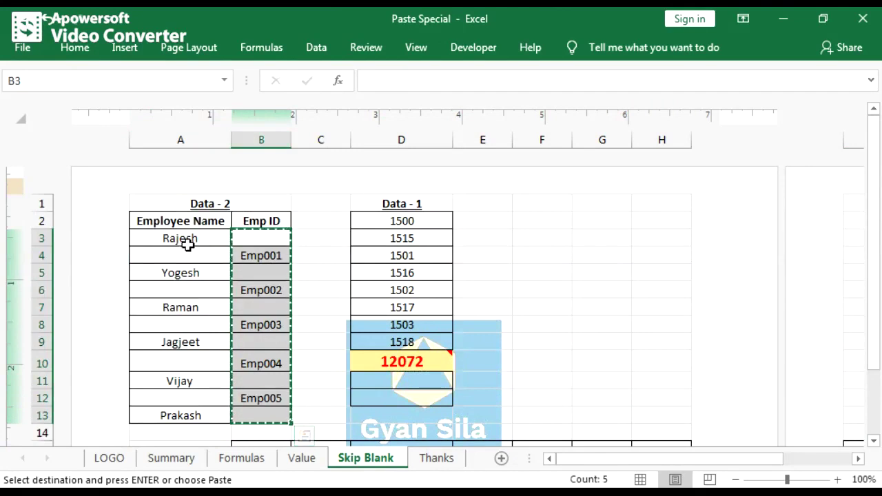
Paste the copied IDs over the Employee Name cells A3:A13 using Paste Special with Skip blanks enabled.
left_click_drag(195, 243, 191, 405)
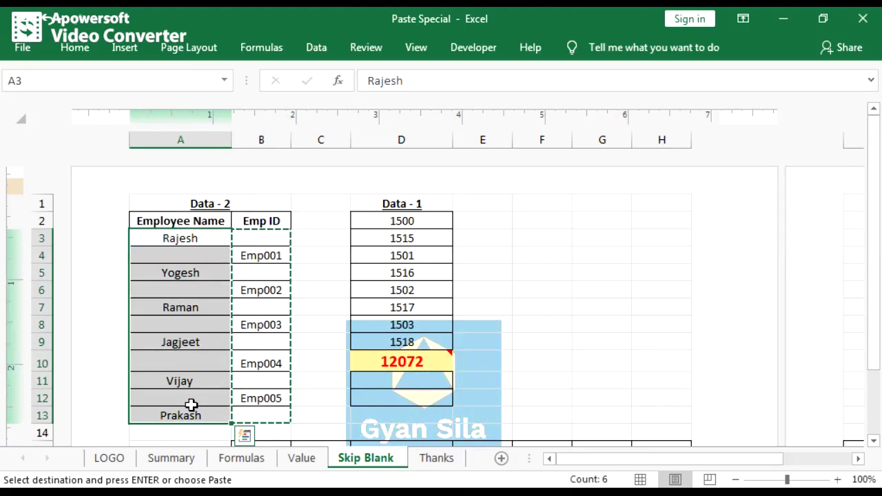
key("alt")
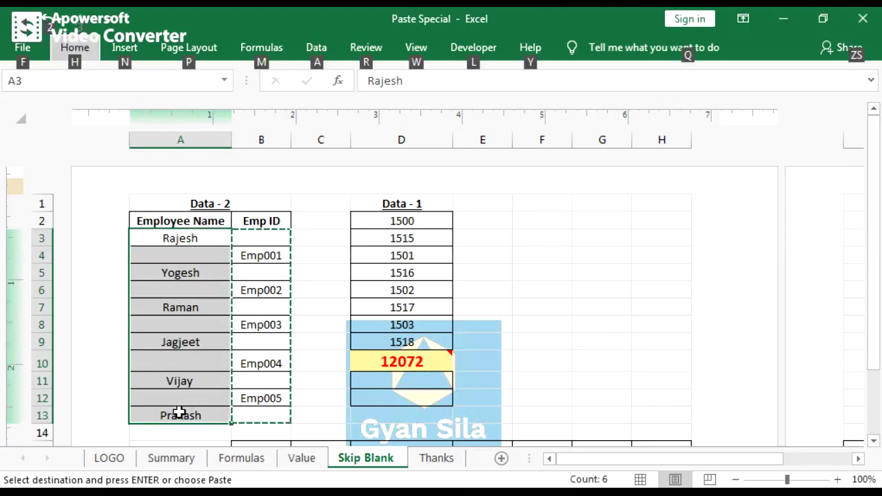
key("e")
key("s")
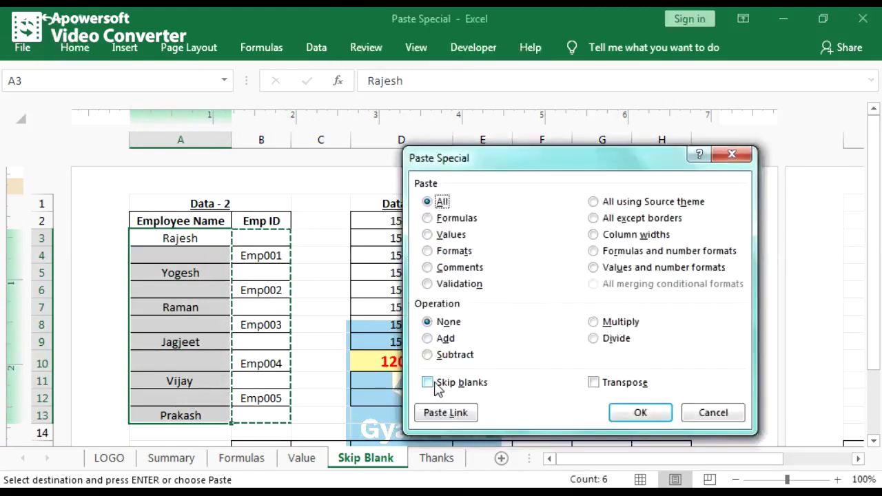
left_click(428, 384)
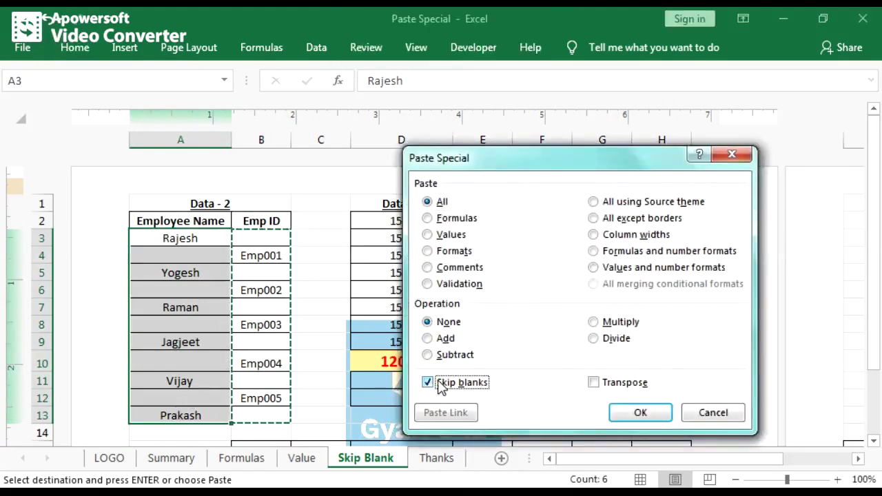
left_click(641, 413)
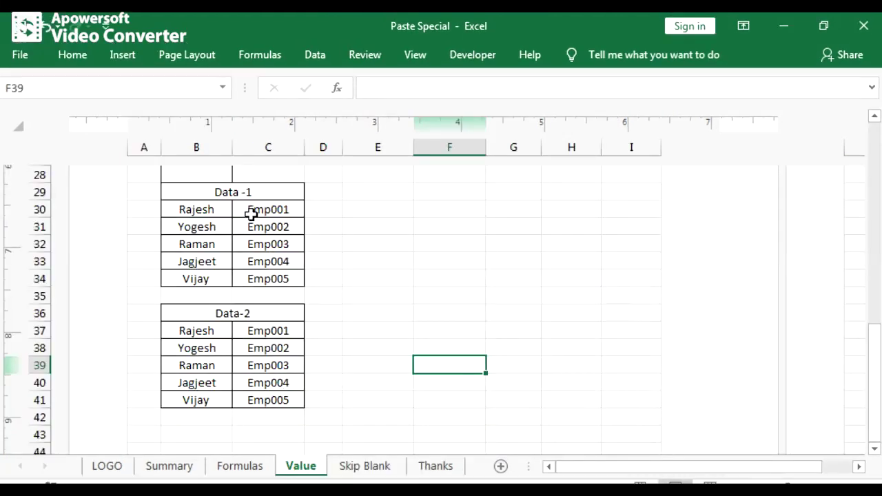
In the Value sheet's Data -1 table, choose the third listed name for B30 and the last listed name for B33 from their validation lists.
left_click_drag(230, 193, 238, 379)
left_click(233, 193)
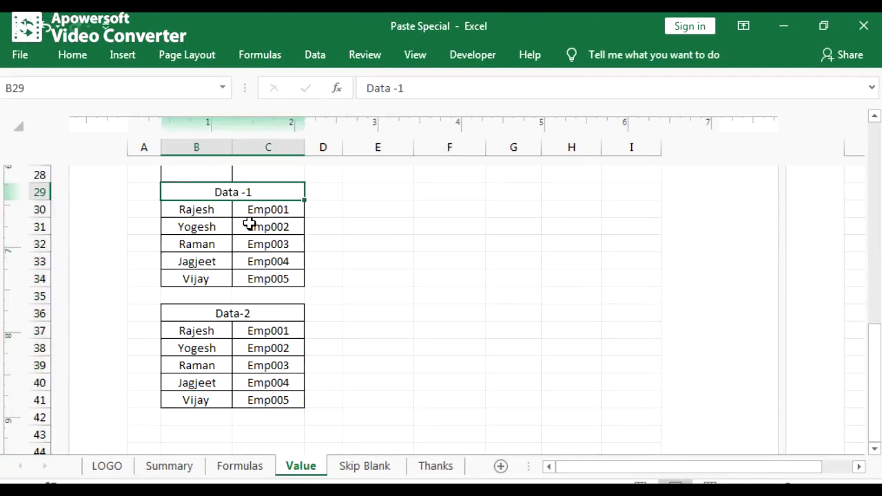
left_click(207, 211)
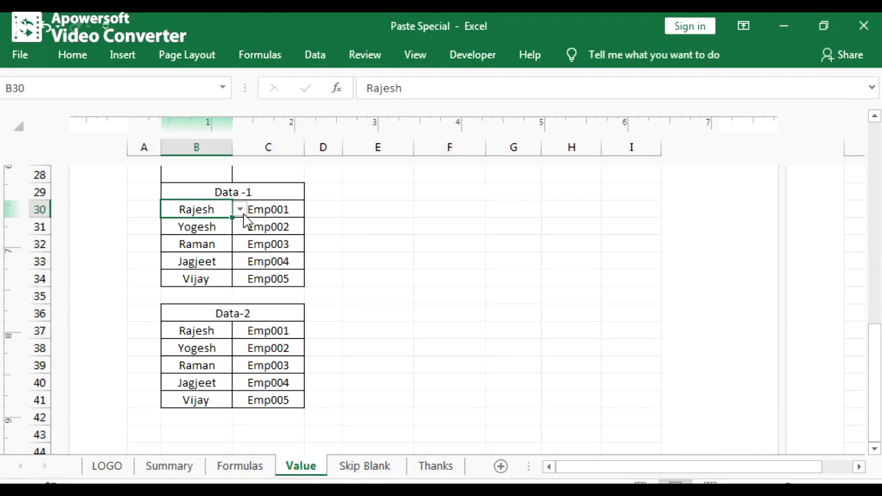
left_click(241, 211)
left_click(205, 248)
left_click(205, 259)
left_click(240, 262)
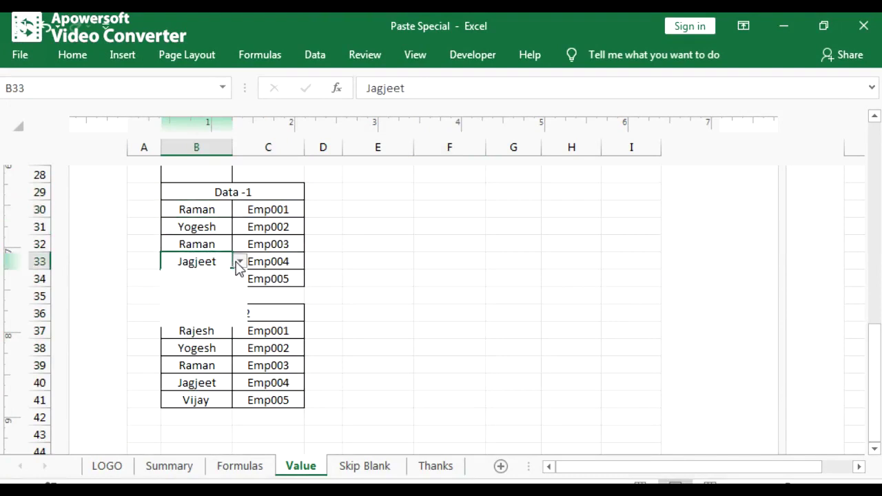
left_click(196, 321)
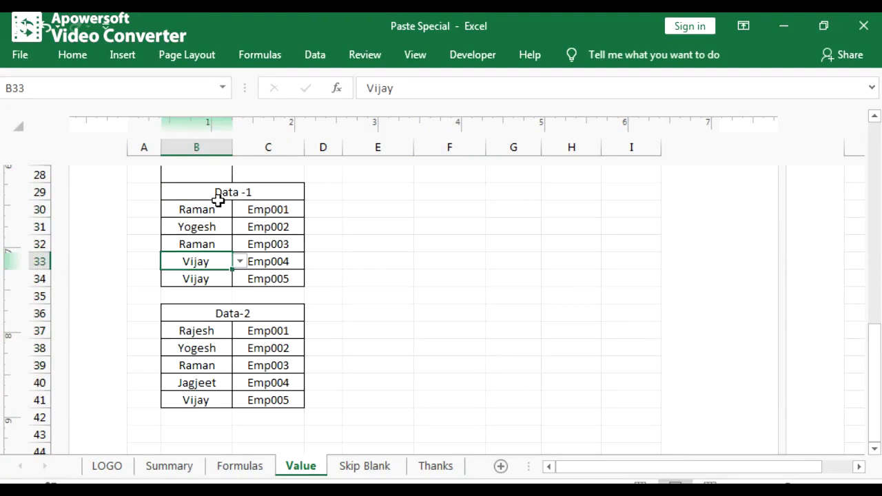
Copy the Data -1 table B29:C34 and paste only its Validation at E29 with Paste Special.
left_click_drag(229, 199, 261, 276)
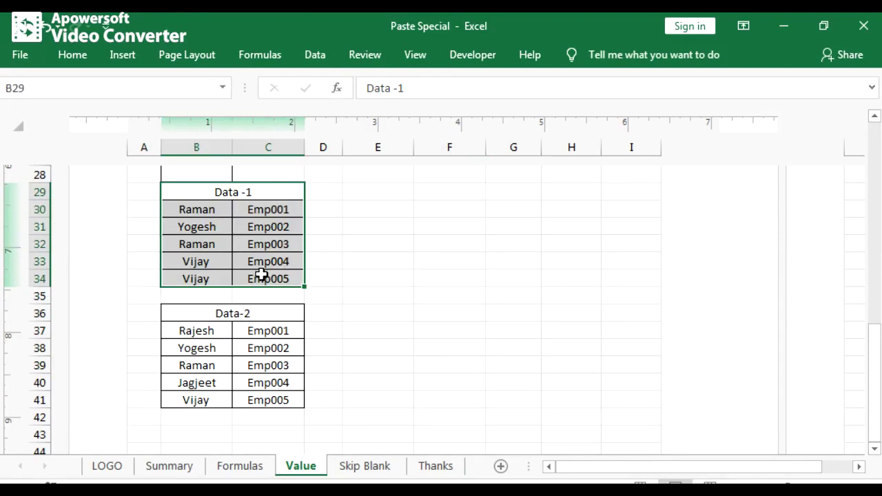
key("ctrl+c")
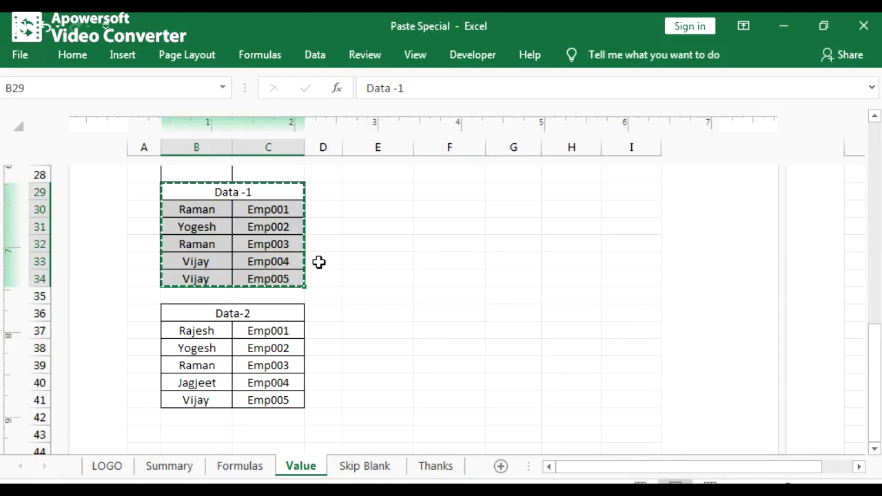
left_click(380, 193)
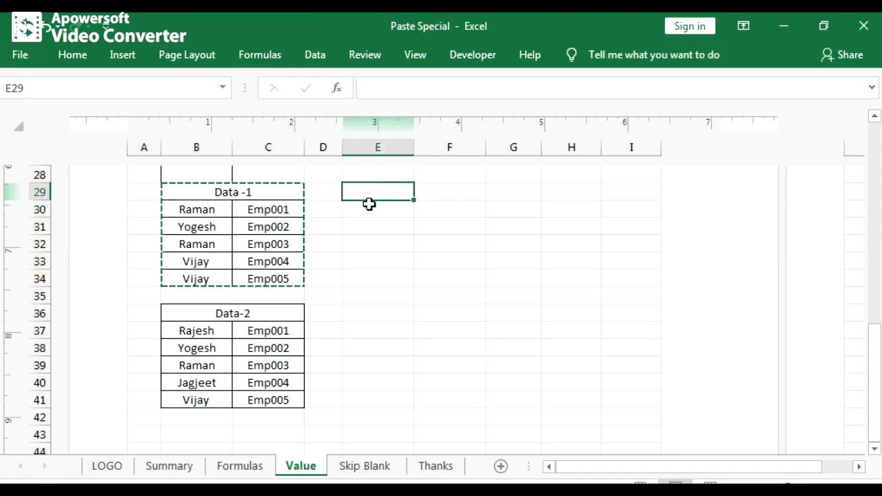
key("alt")
key("e")
key("s")
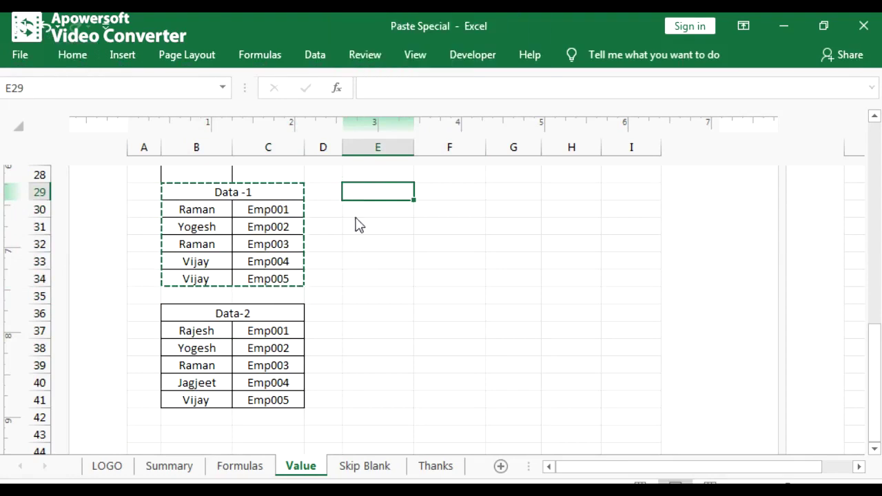
left_click(428, 292)
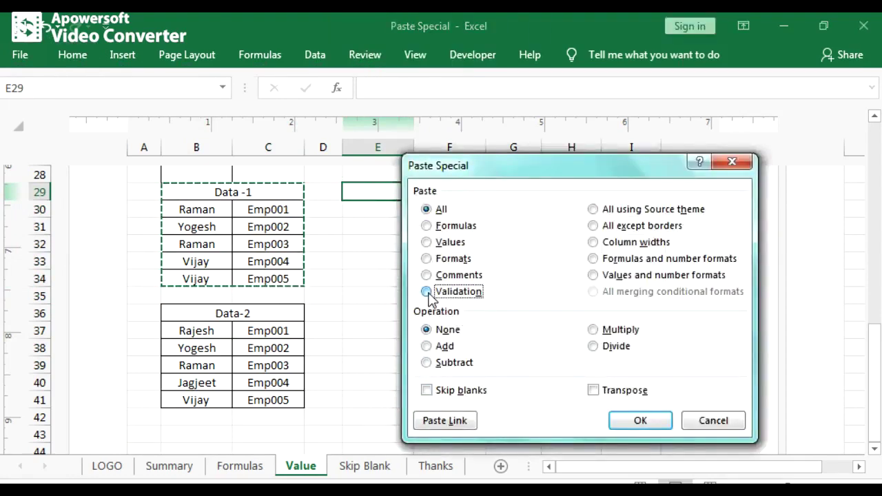
left_click(631, 422)
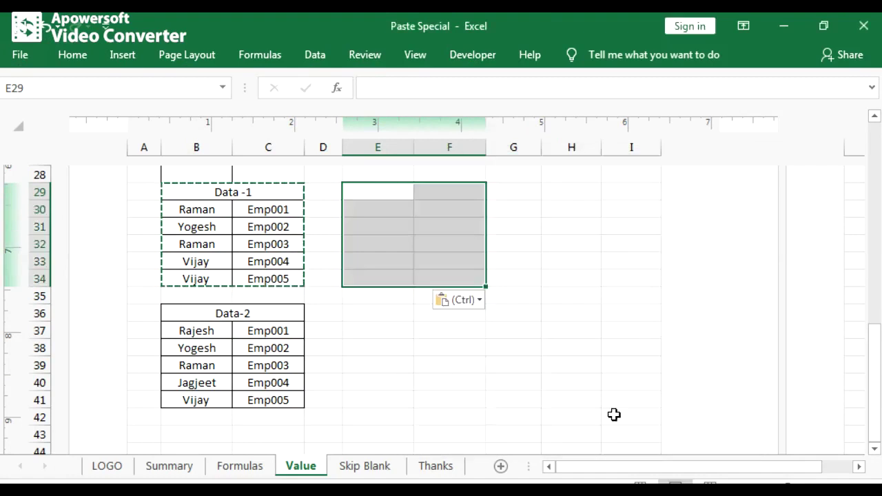
Fill E30 and E31 with the fourth listed name and F30 with the third employee ID from the pasted validation lists.
left_click(387, 308)
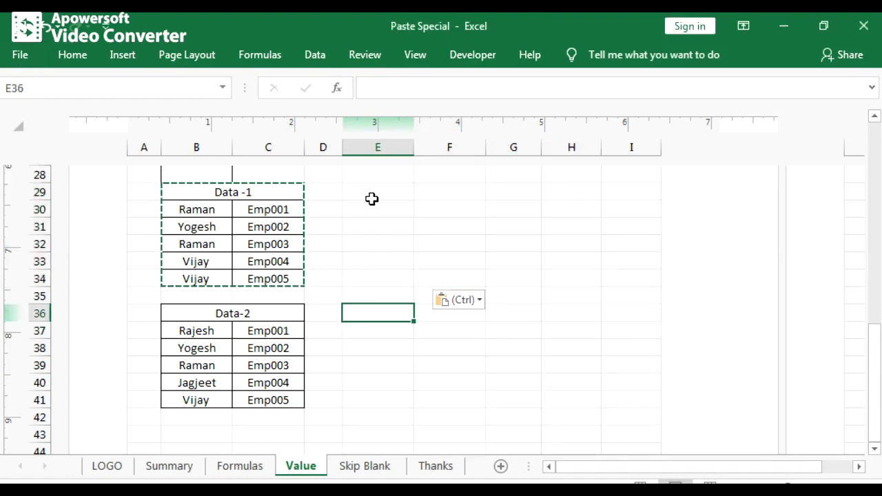
left_click(375, 194)
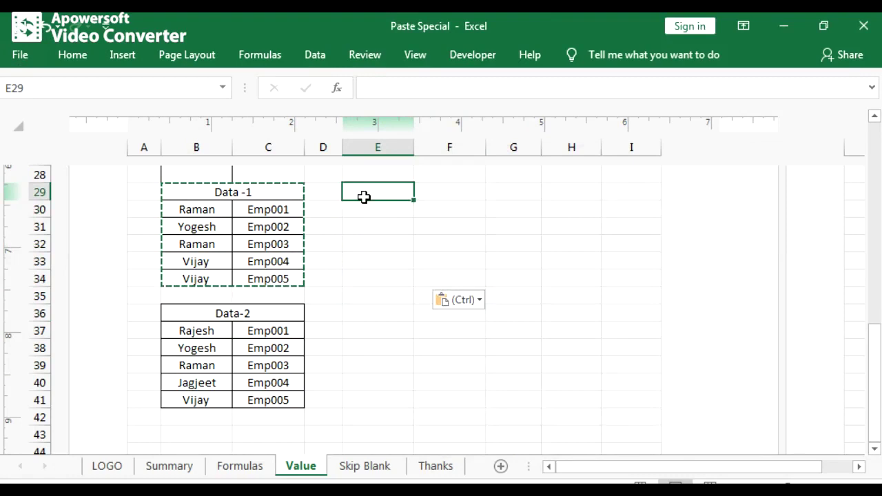
left_click(393, 208)
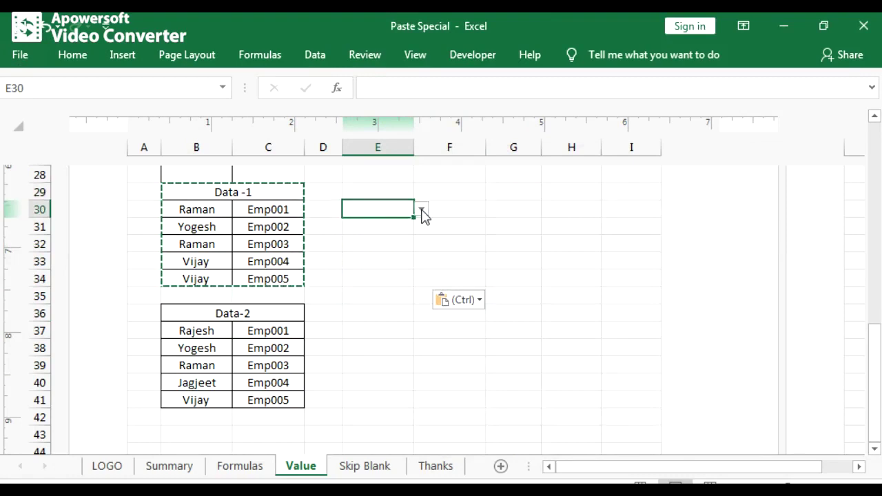
left_click(422, 209)
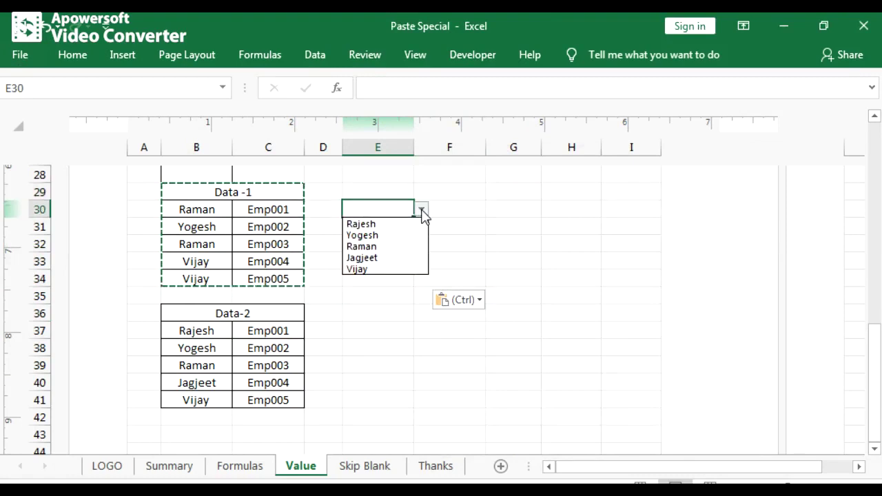
left_click(367, 257)
left_click(402, 227)
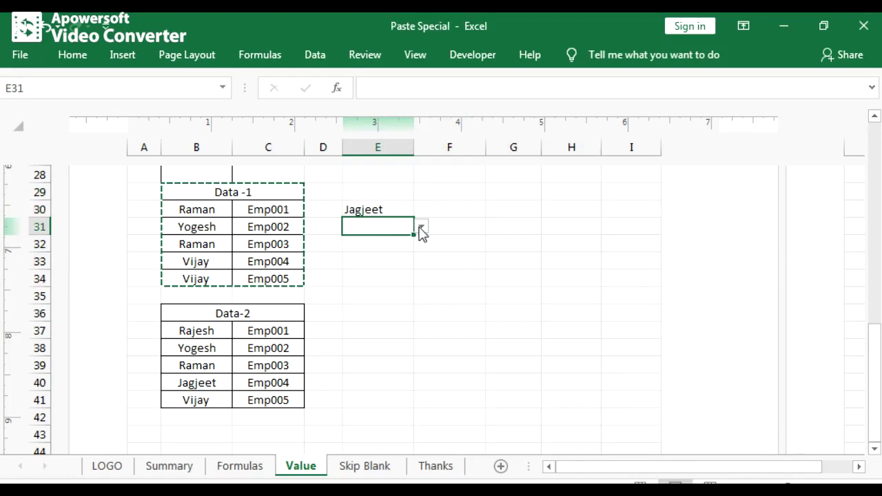
left_click(421, 228)
left_click(372, 275)
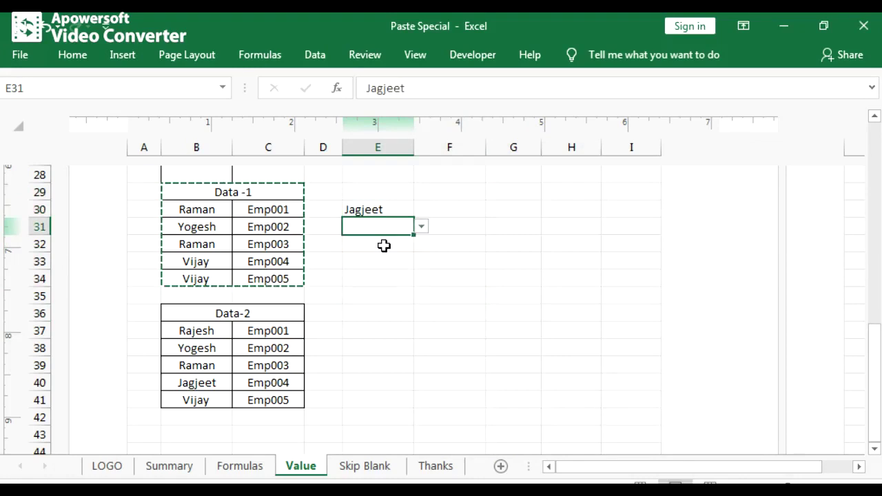
left_click(410, 244)
left_click(441, 204)
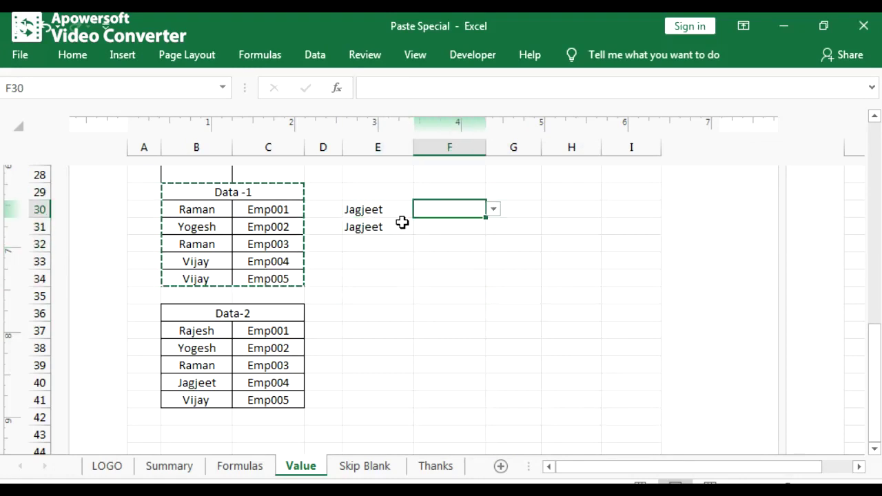
left_click(494, 209)
left_click(447, 247)
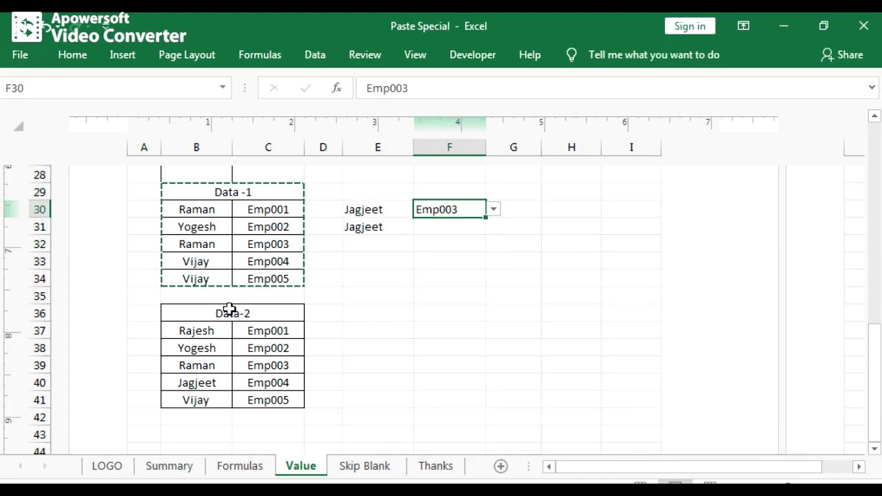
Copy the Data-2 table B36:C41 and paste it at E36 as linked cells with Paste Link.
left_click_drag(230, 313, 253, 397)
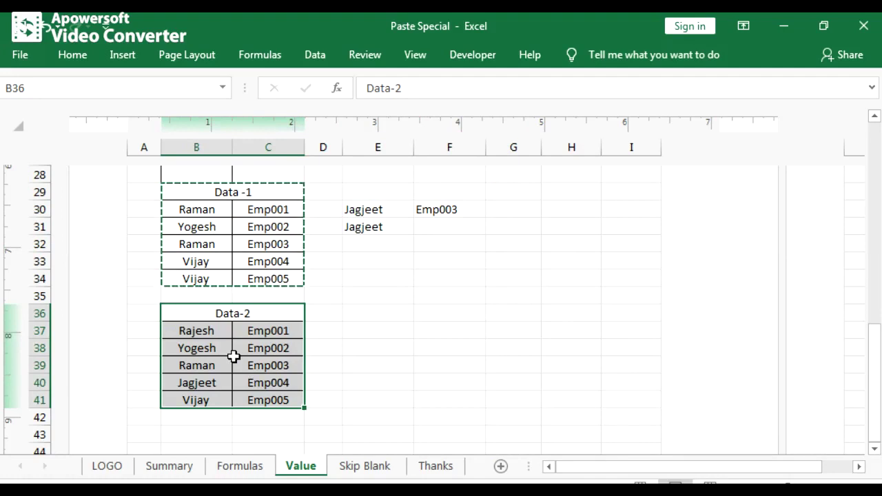
left_click_drag(268, 331, 264, 399)
key("ctrl+c")
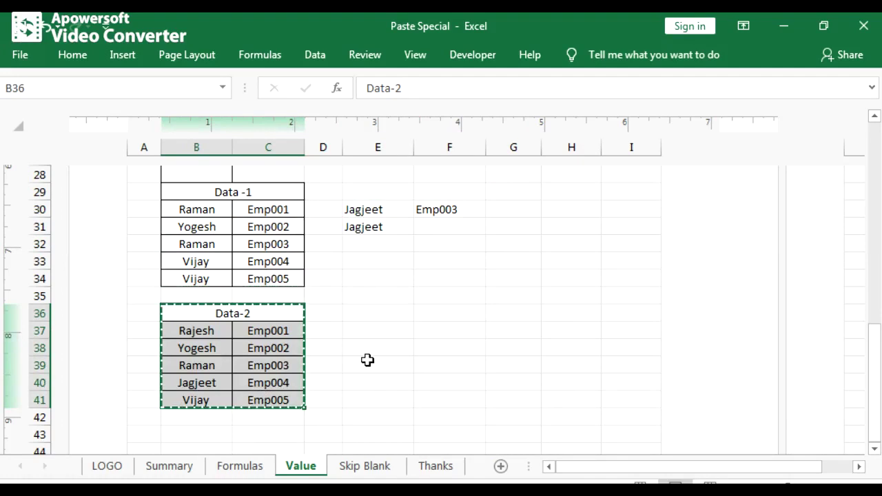
left_click(393, 313)
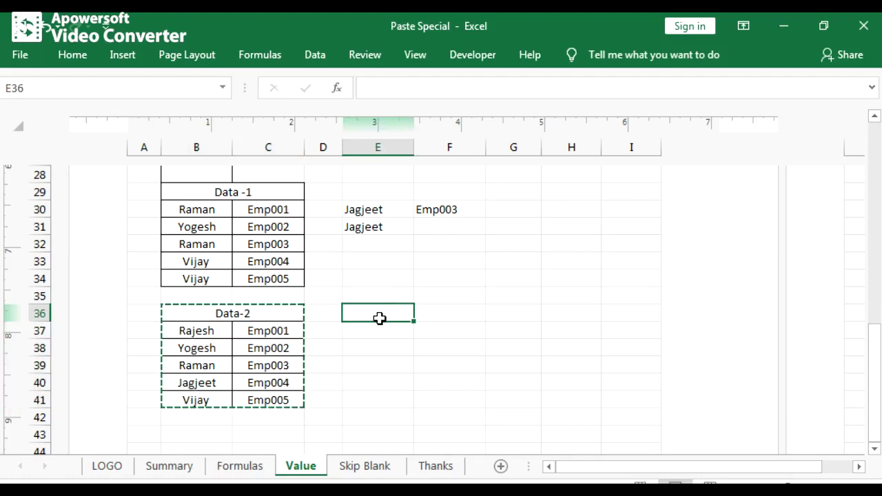
key("alt")
key("e")
key("s")
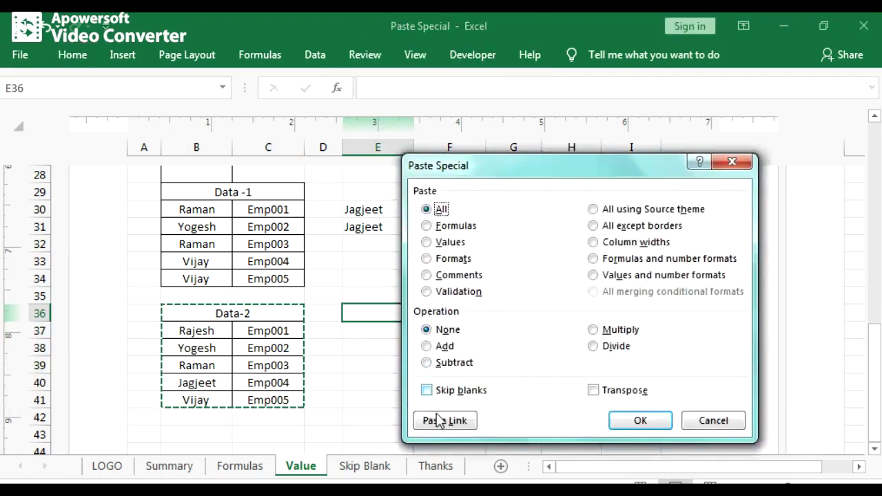
left_click(442, 422)
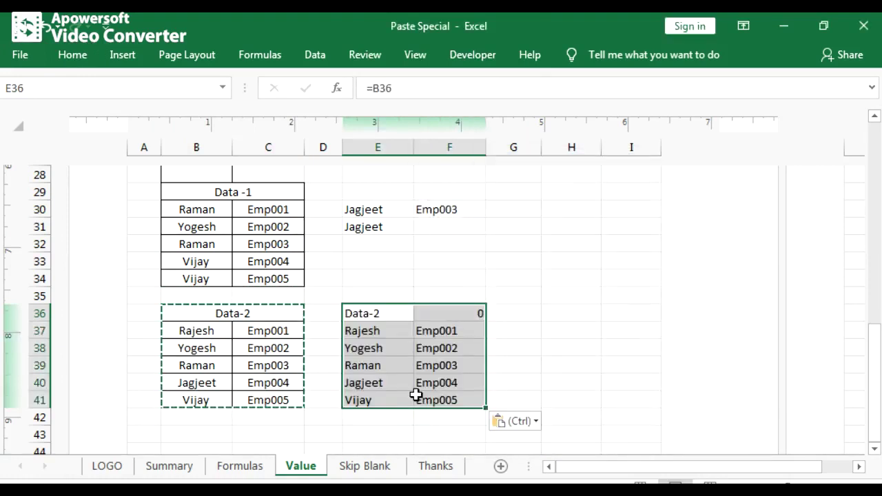
Replace the employee name in B37 with a different name and inspect the linked cell E37.
left_click(196, 332)
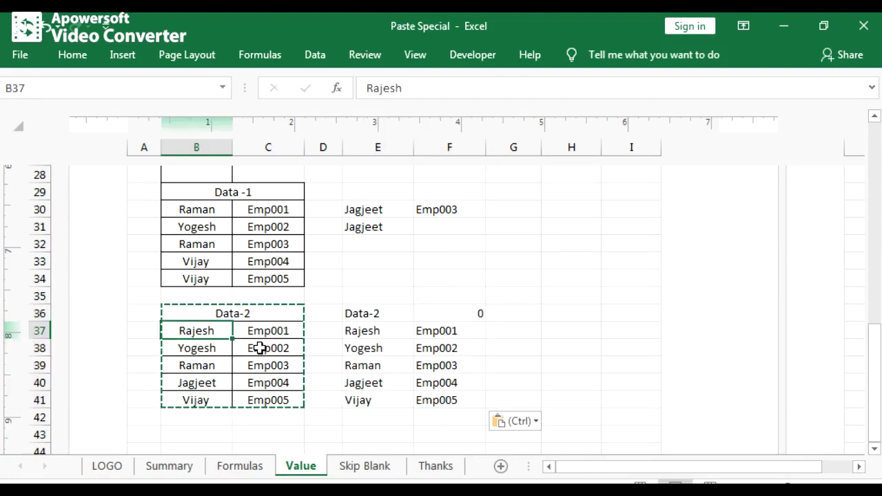
type("Prakash")
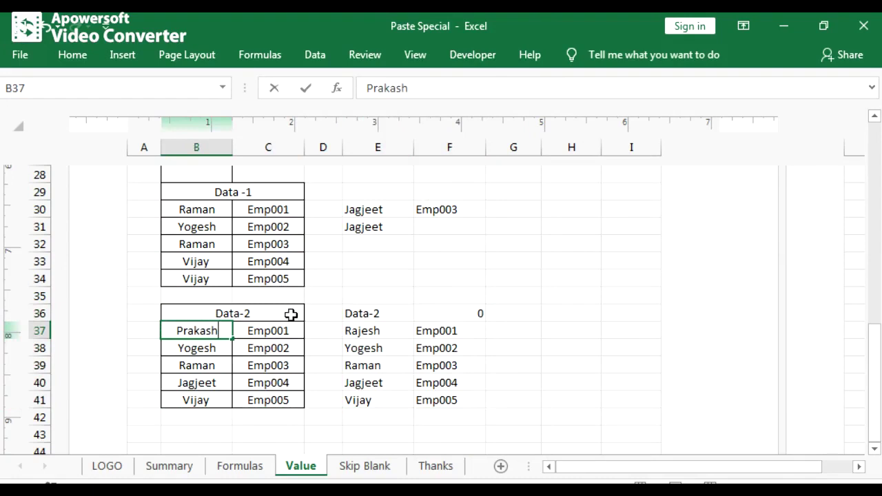
key("Return")
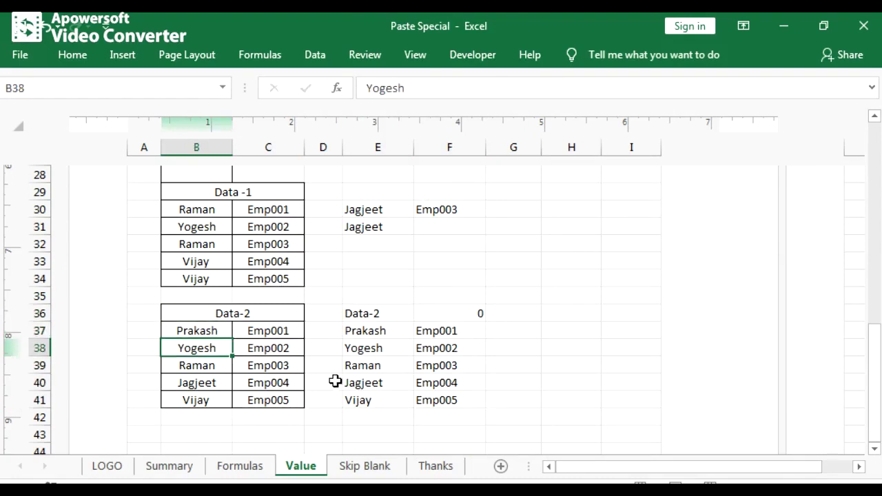
left_click(376, 333)
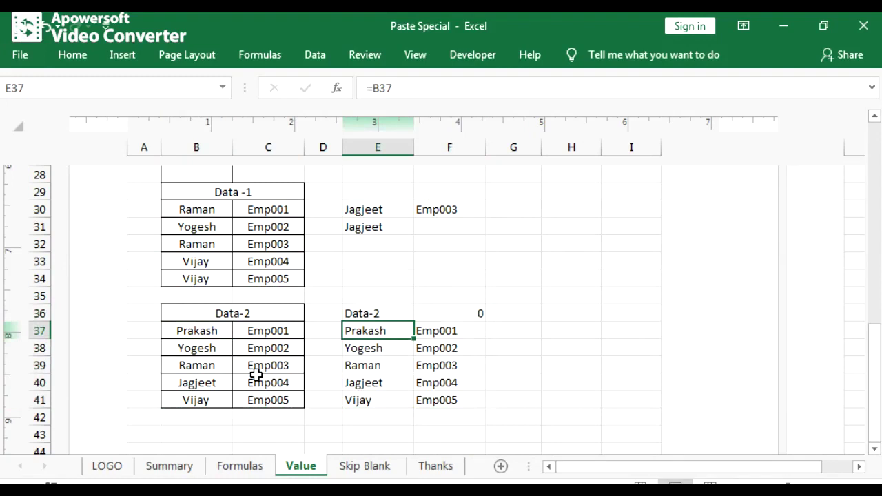